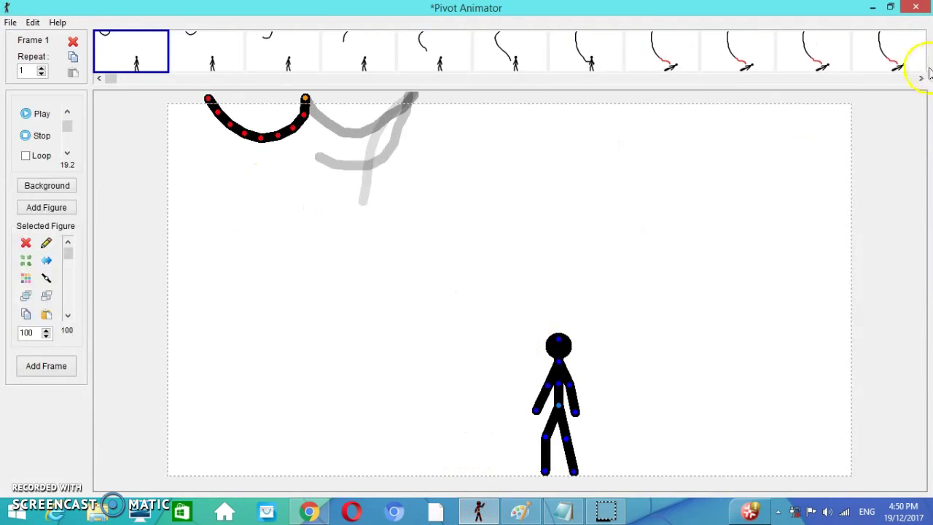
# - Select frame 20 and play the animation from there to preview the fight sequence, stopping the playback at the end
pyautogui.click(585, 52)
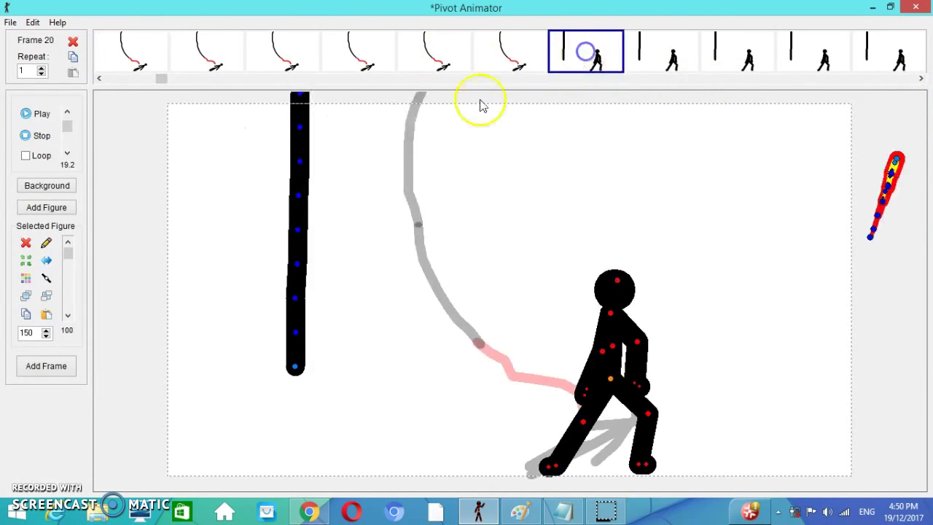
pyautogui.click(30, 115)
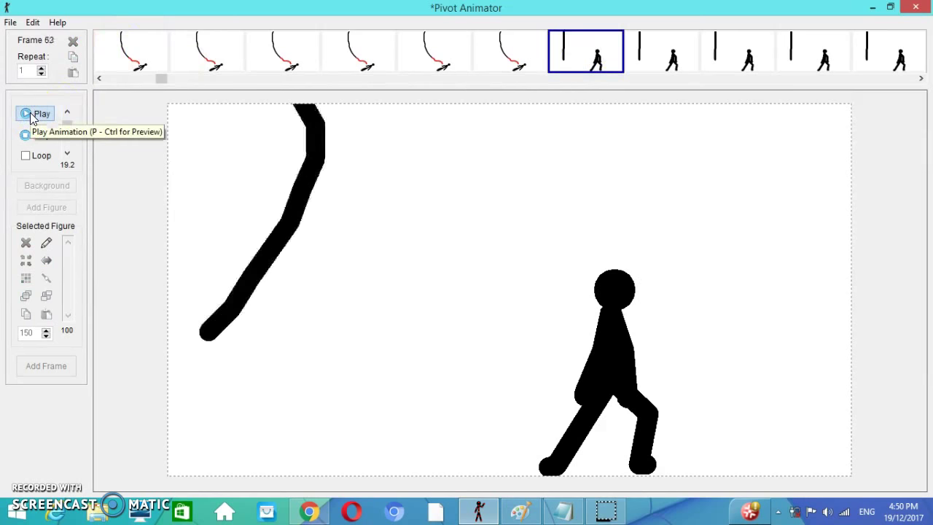
pyautogui.click(29, 114)
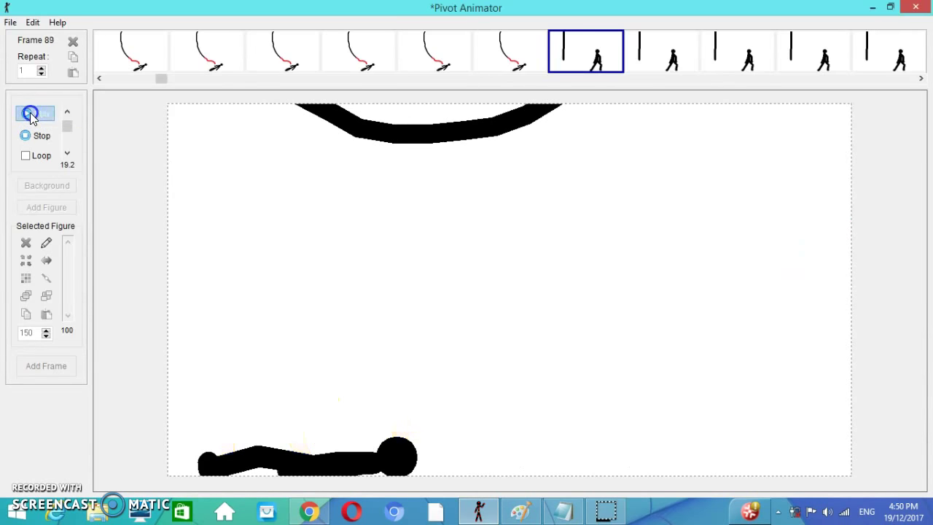
pyautogui.click(30, 115)
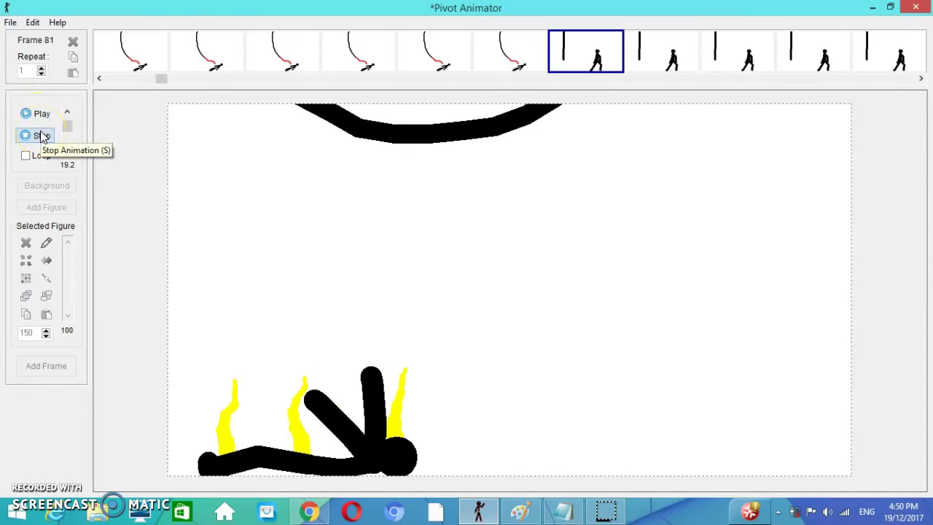
pyautogui.click(41, 136)
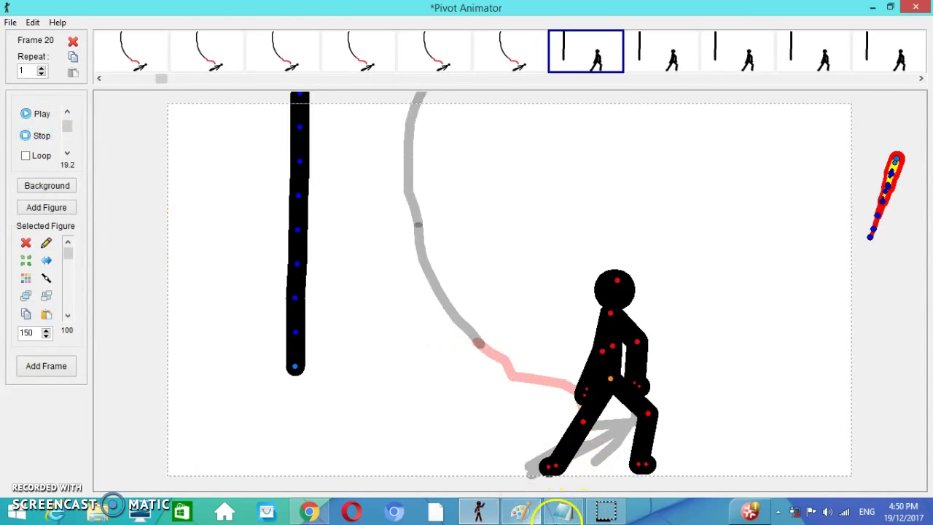
# - Switch to Notepad and add the third tip, "3. MAKE the EASING animation!"
pyautogui.click(565, 511)
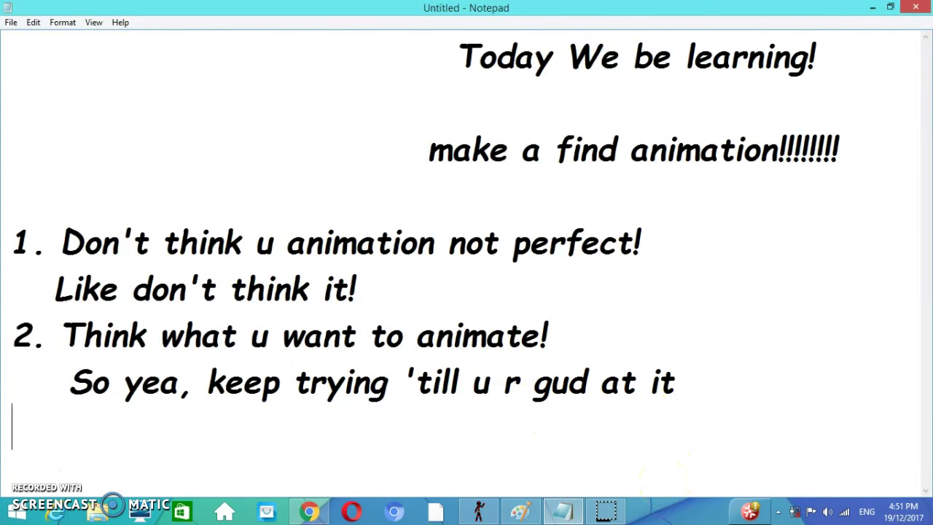
pyautogui.write('. MAKE the EASING animation!')
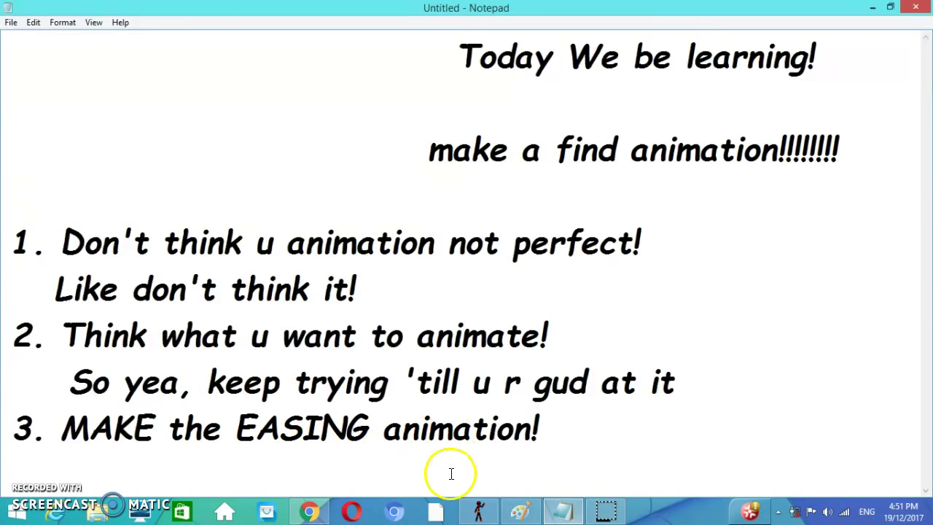
# - Switch to Pivot Animator, select frame 95 and play the animation from that frame
pyautogui.click(479, 510)
pyautogui.click(911, 82)
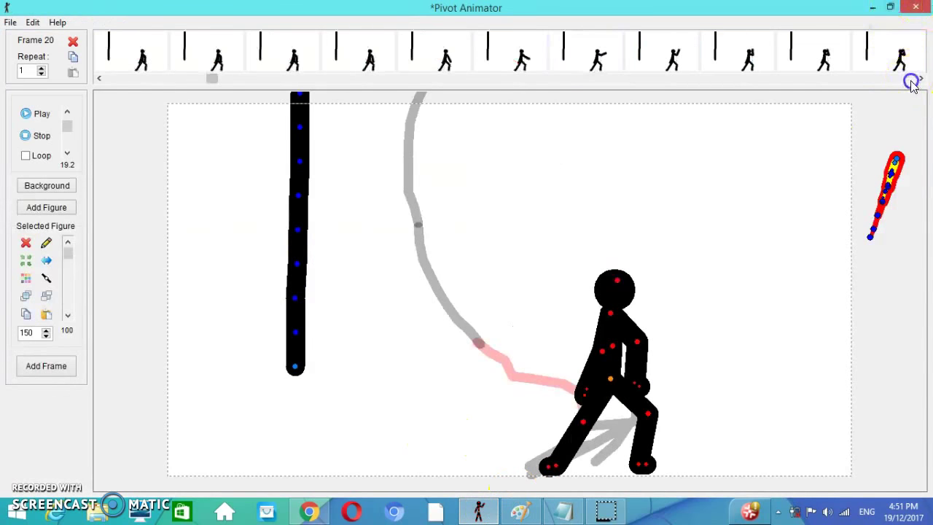
pyautogui.click(908, 83)
pyautogui.click(908, 83)
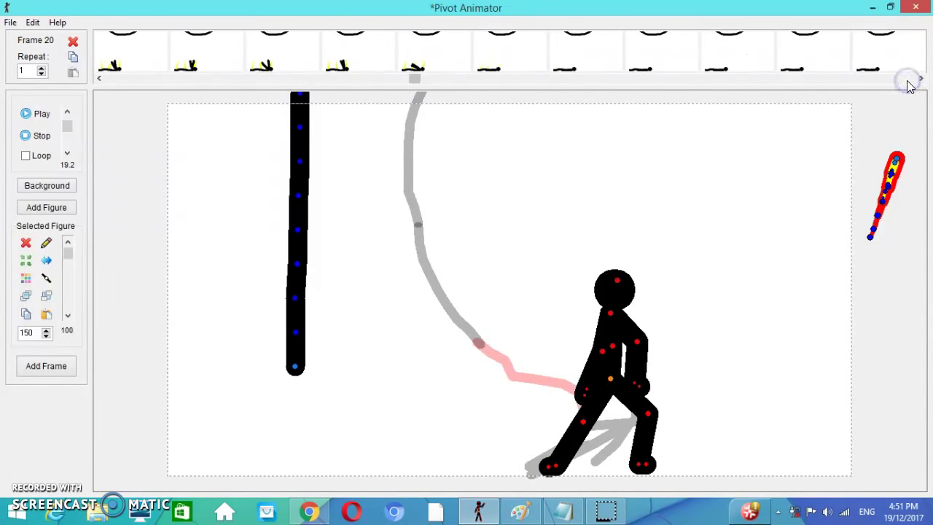
pyautogui.click(922, 77)
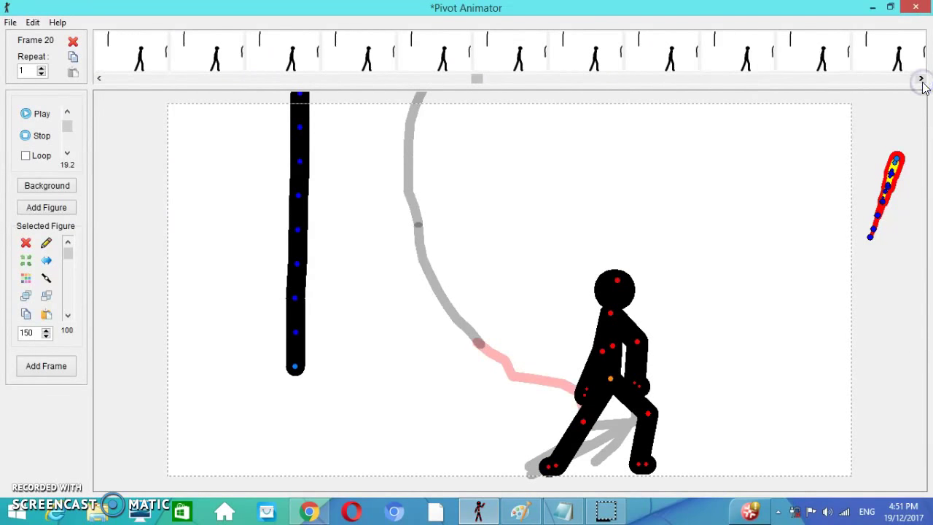
pyautogui.click(142, 55)
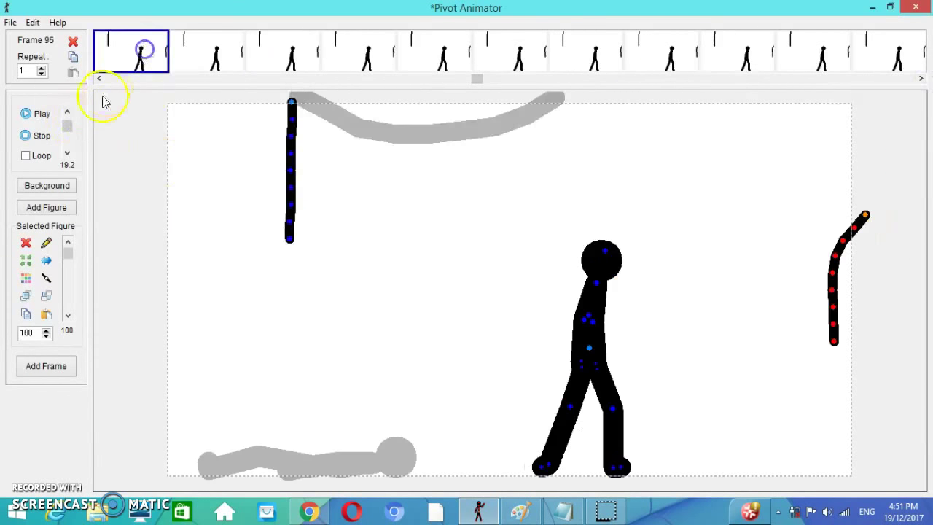
pyautogui.click(42, 110)
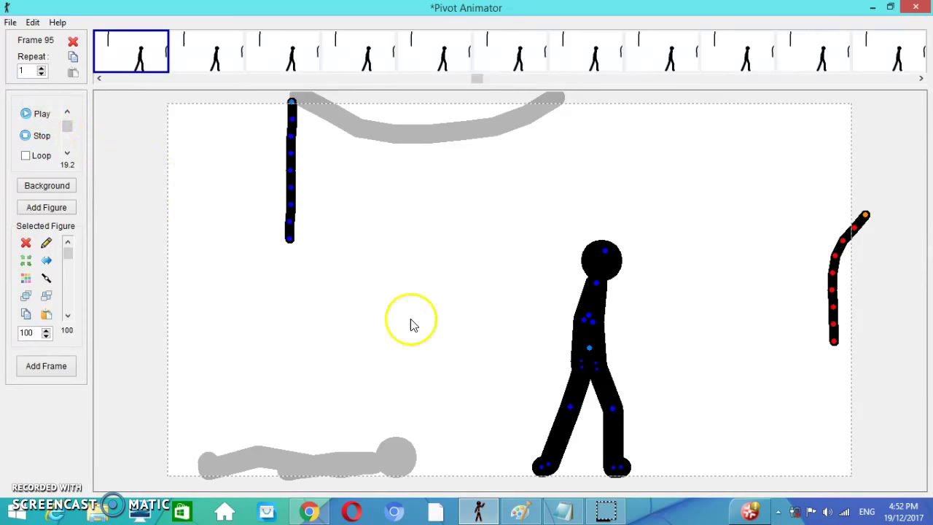
pyautogui.click(25, 115)
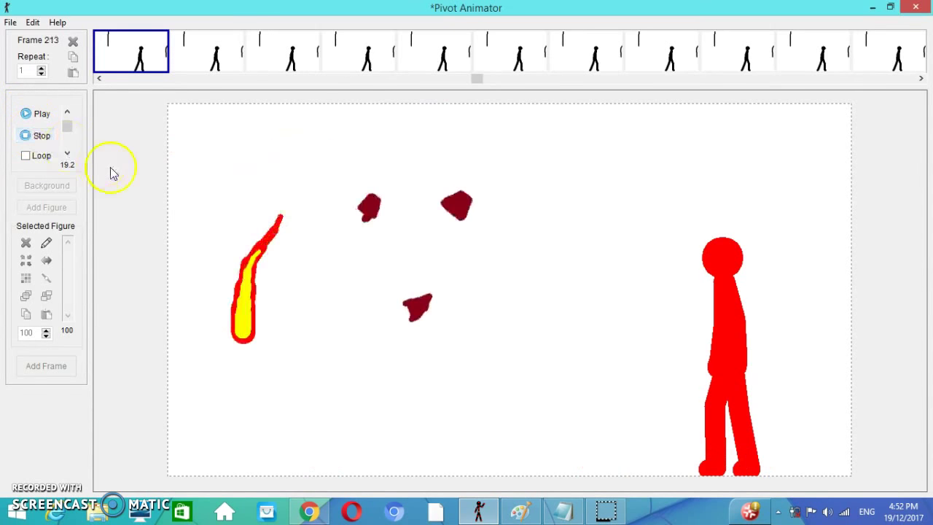
# - Switch to Notepad and add a centred line reading "SO!!" a few lines below the third tip
pyautogui.click(585, 515)
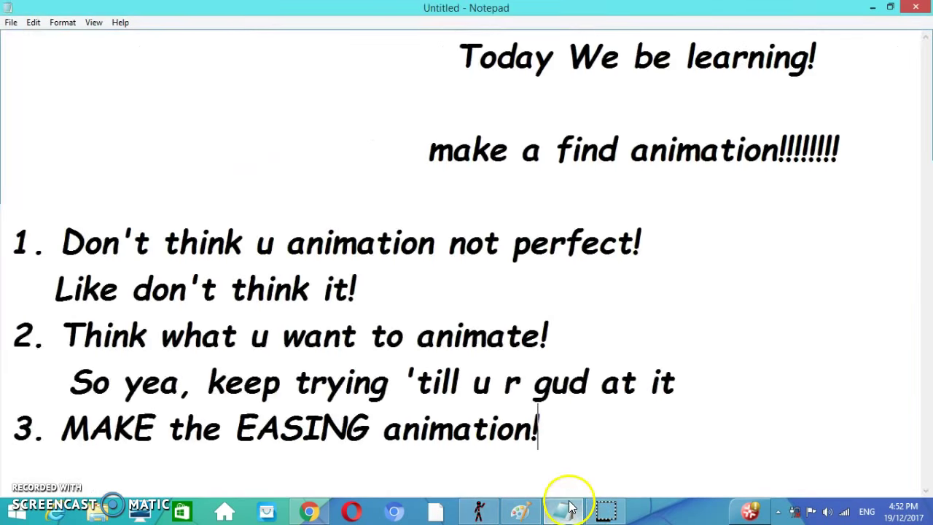
pyautogui.press('Return')
pyautogui.press('Return')
pyautogui.press('Return')
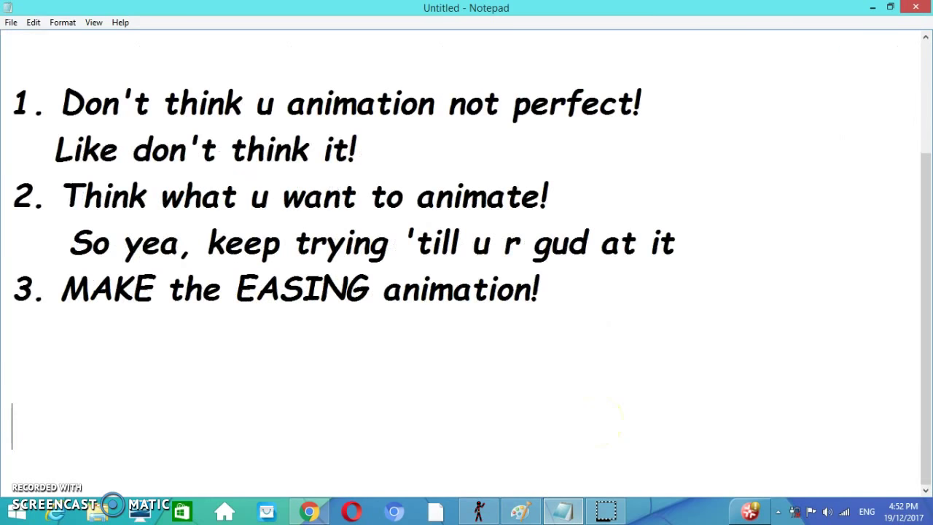
pyautogui.write('SO!!')
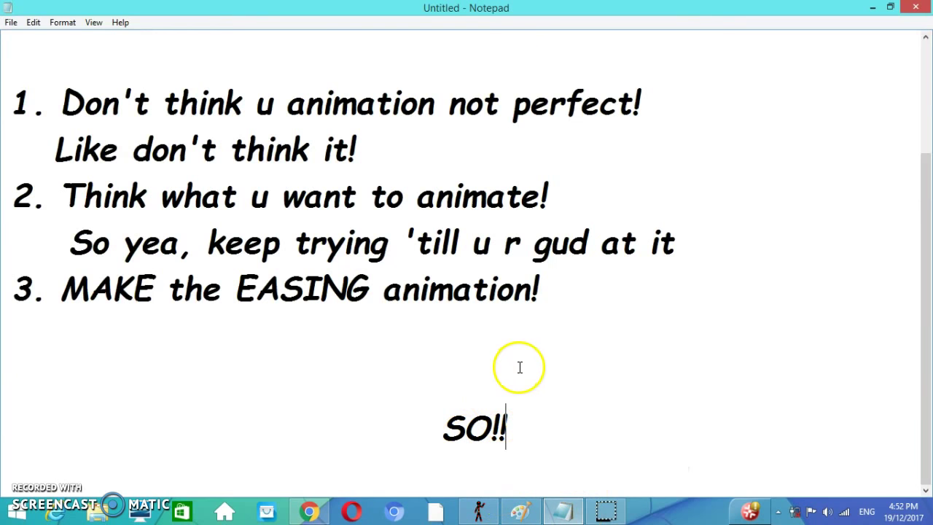
# - Add the line "WHAT U WAITING FOR?! TRY IT!" a few lines below "SO!!"
pyautogui.press('Return')
pyautogui.press('Return')
pyautogui.press('Return')
pyautogui.press('Return')
pyautogui.press('BackSpace')
pyautogui.write('WHAT U WAITING FOR?! TRY IT!')
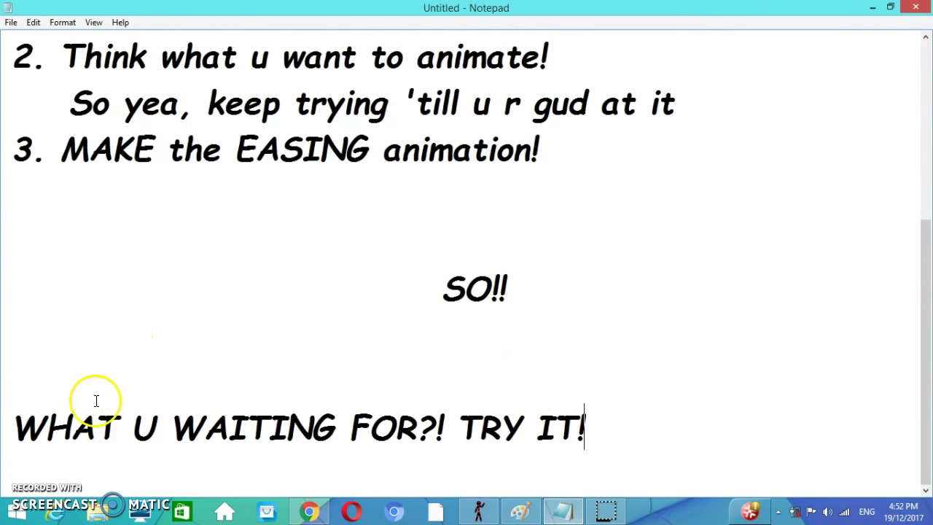
# - Glance at frame 95 in Pivot Animator, return to Notepad and add "Watch carefully how i animate it day 1 day so be carefull!"
pyautogui.click(478, 510)
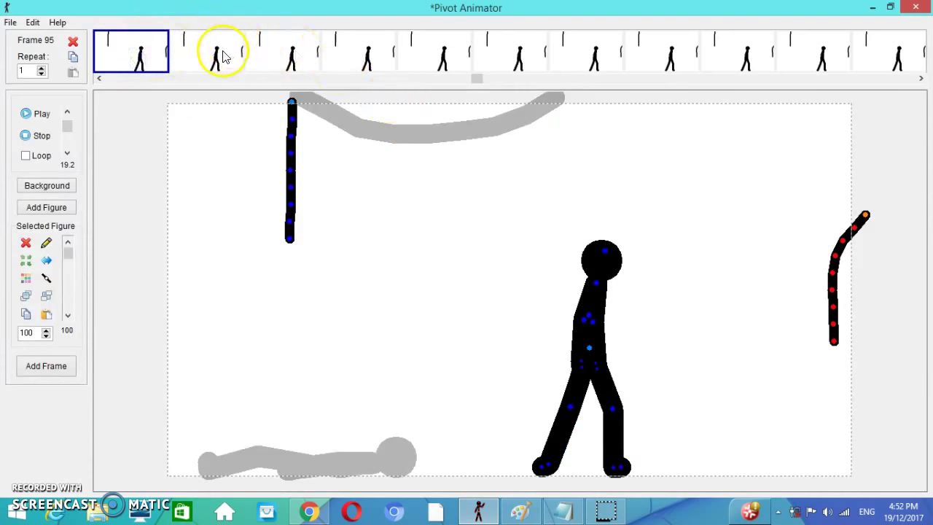
pyautogui.click(563, 512)
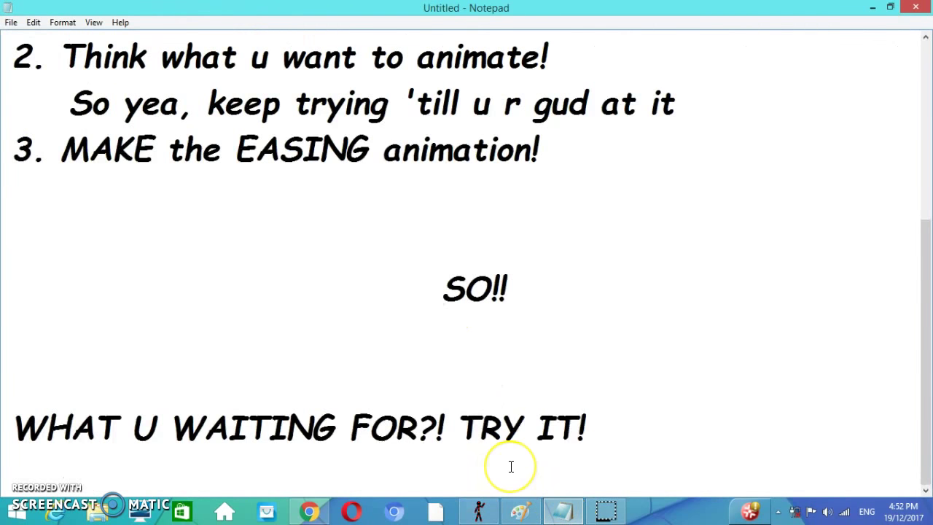
pyautogui.press('Return')
pyautogui.press('Return')
pyautogui.write('W')
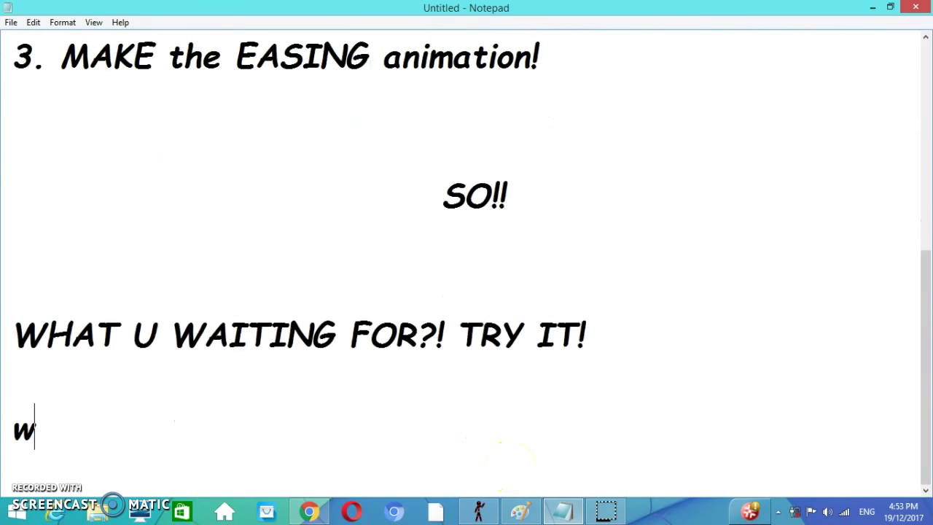
pyautogui.write('atch carefully how i animate it day 1 day so be carefull!')
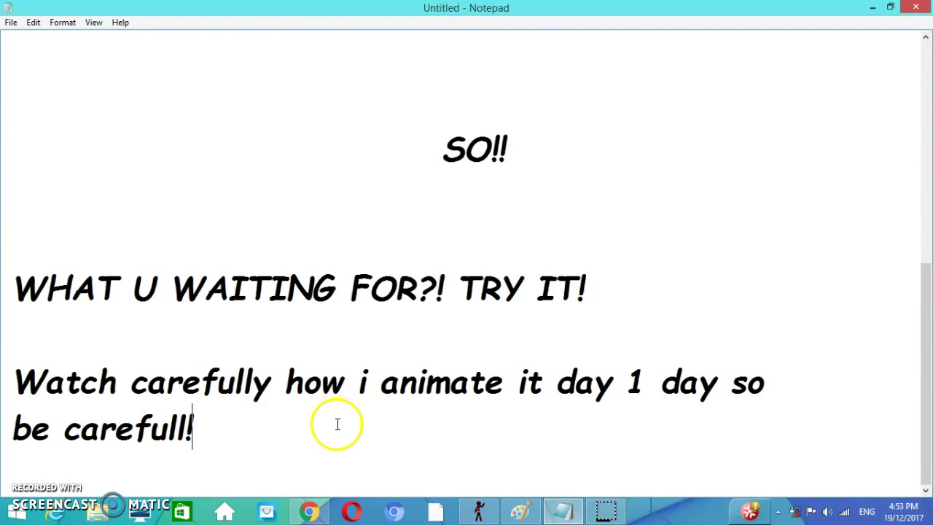
# - Switch to Pivot Animator and examine frames 96 through 110 one by one to study the easing of the movement
pyautogui.click(462, 516)
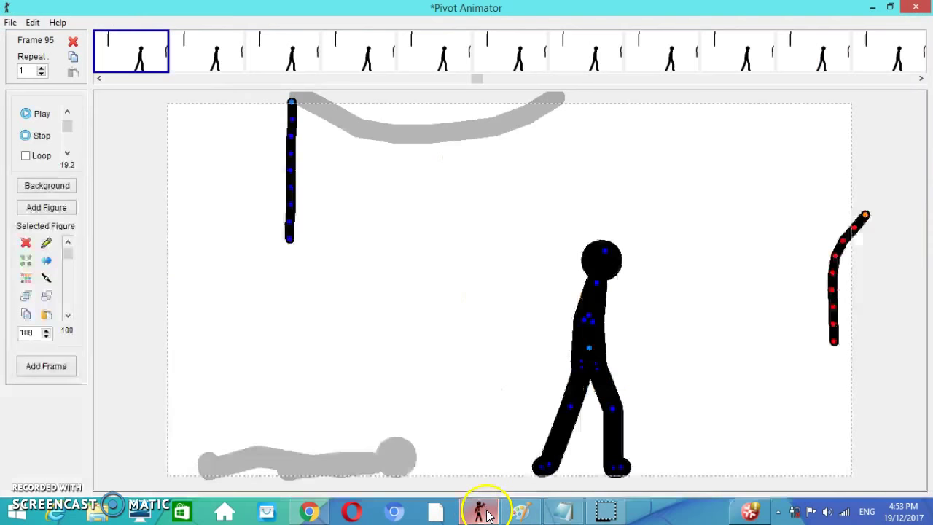
pyautogui.click(208, 66)
pyautogui.click(312, 59)
pyautogui.click(345, 43)
pyautogui.click(430, 45)
pyautogui.click(523, 46)
pyautogui.click(576, 46)
pyautogui.click(641, 49)
pyautogui.click(721, 45)
pyautogui.click(797, 62)
pyautogui.click(888, 60)
pyautogui.click(921, 78)
pyautogui.click(921, 79)
pyautogui.click(921, 79)
pyautogui.click(347, 51)
pyautogui.click(428, 48)
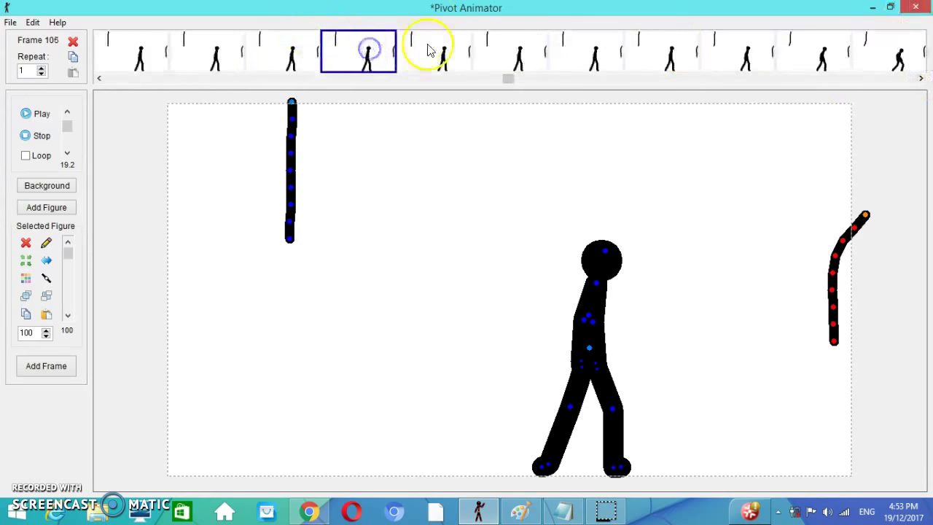
pyautogui.click(503, 54)
pyautogui.click(561, 54)
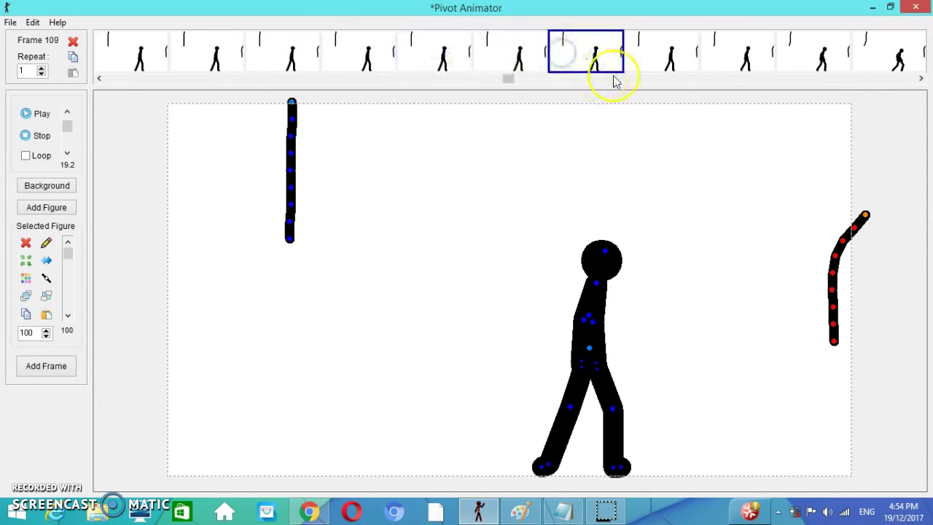
pyautogui.click(658, 56)
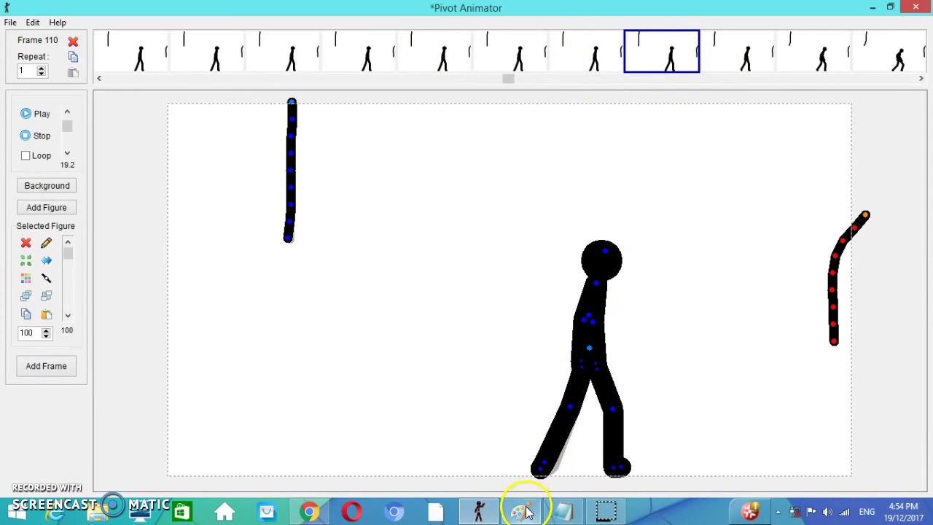
# - Switch to Notepad and add "If u have trouble u stickman turning COMMENT BELOW!" below the existing text
pyautogui.click(551, 518)
pyautogui.press('Down')
pyautogui.press('Down')
pyautogui.press('Down')
pyautogui.press('Down')
pyautogui.press('Down')
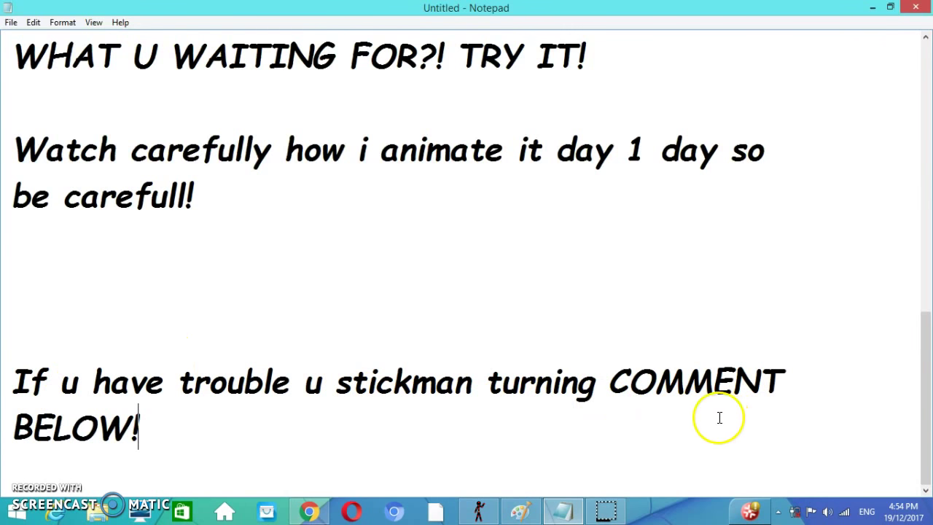
# - Insert a period after "turning" and return the text cursor to the end of the note
pyautogui.click(604, 396)
pyautogui.write('.')
pyautogui.click(658, 318)
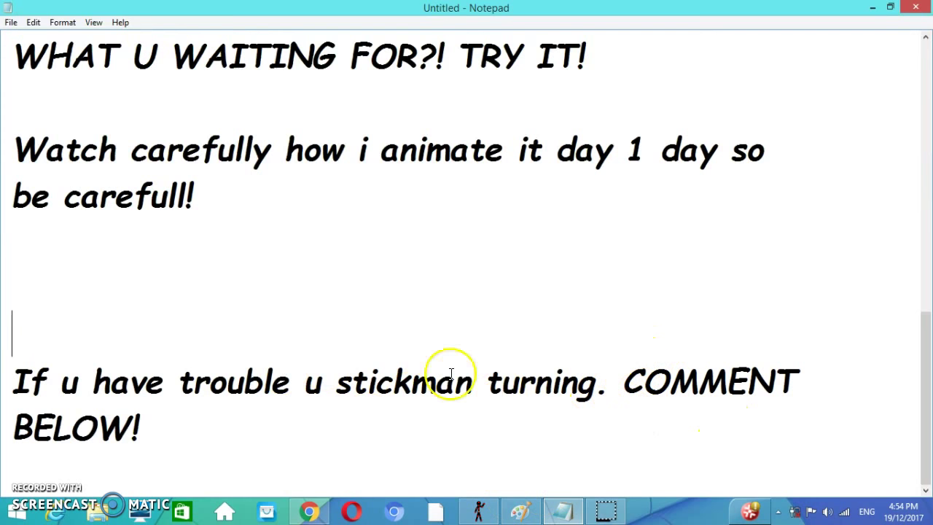
pyautogui.click(313, 446)
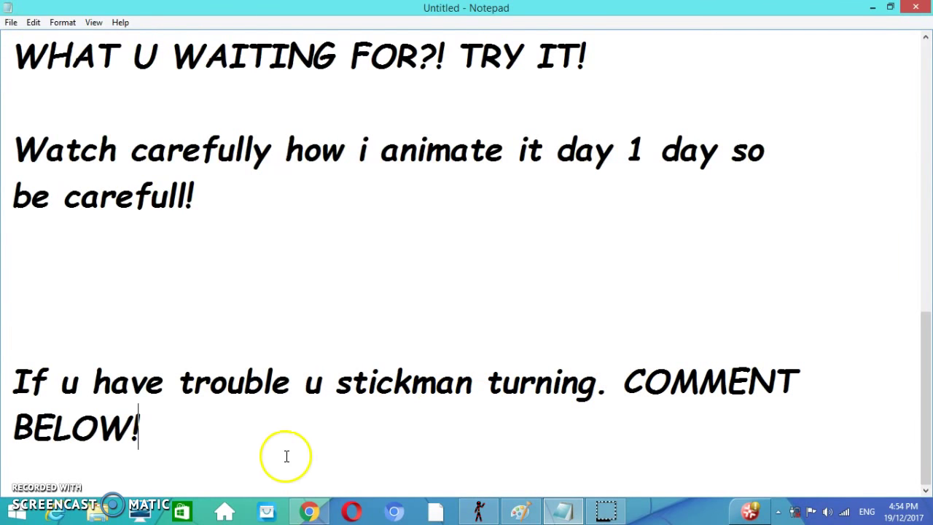
# - Switch to Pivot Animator and examine the stickman's pose in frames 111 and 112
pyautogui.click(480, 514)
pyautogui.click(734, 52)
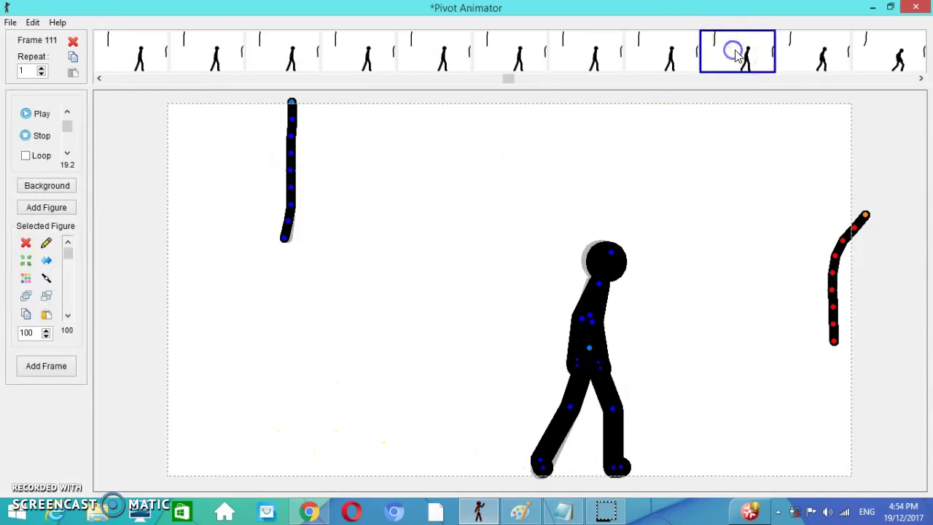
pyautogui.click(806, 57)
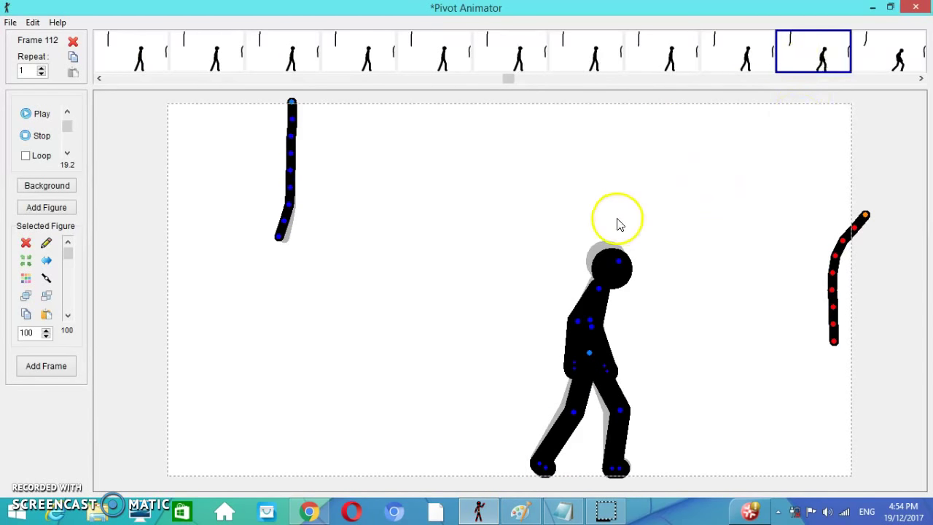
# - Switch to Notepad and add "The easing is the importants lesson for animation!" a few lines below the comment request
pyautogui.click(563, 511)
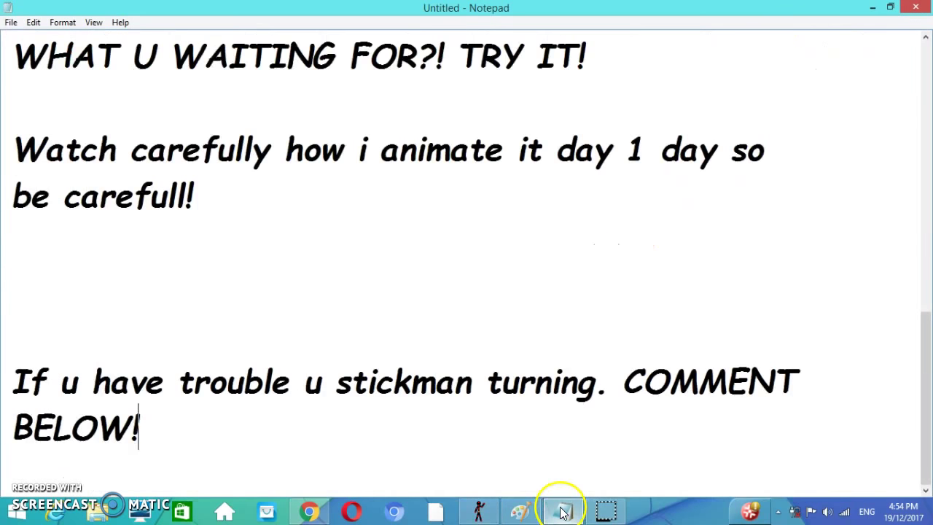
pyautogui.press('Return')
pyautogui.press('Return')
pyautogui.press('Return')
pyautogui.press('Return')
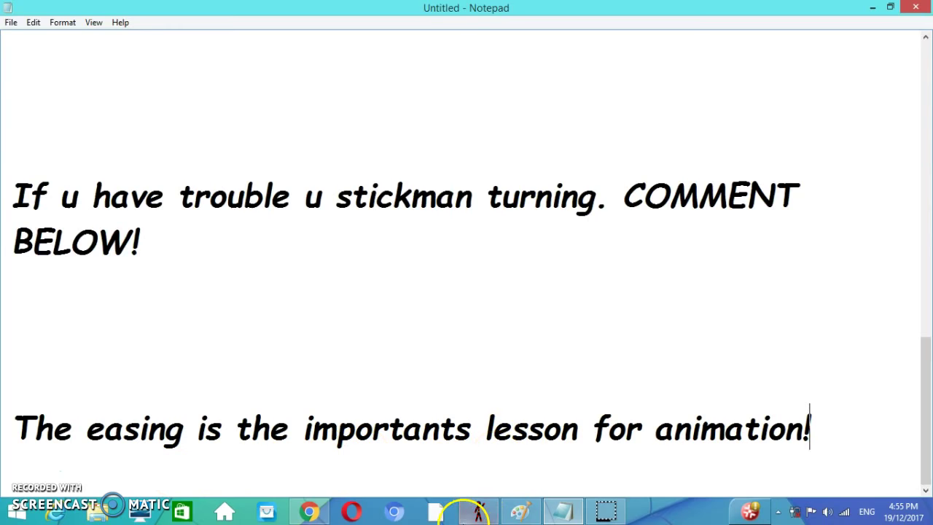
# - Glance at frame 112 in Pivot Animator, return to Notepad and add "If u stick stuck how to animate him going down!"
pyautogui.click(479, 511)
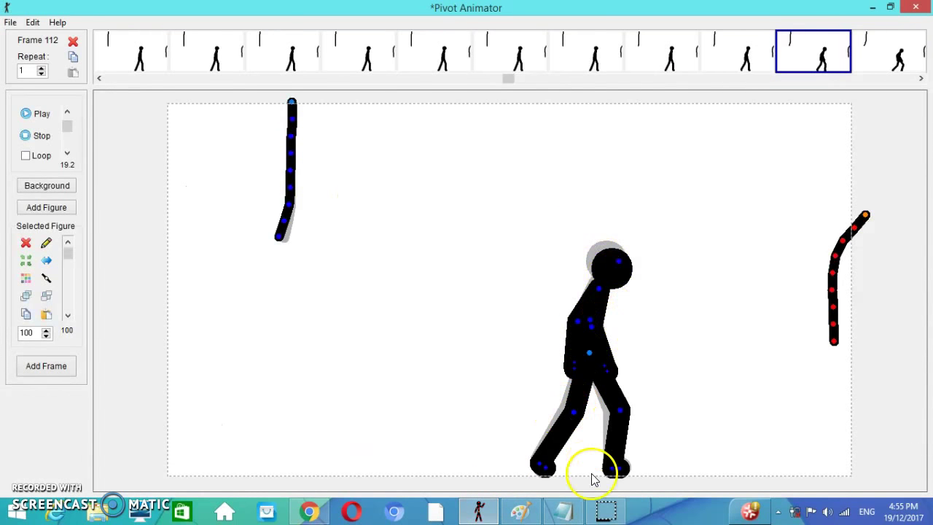
pyautogui.click(563, 510)
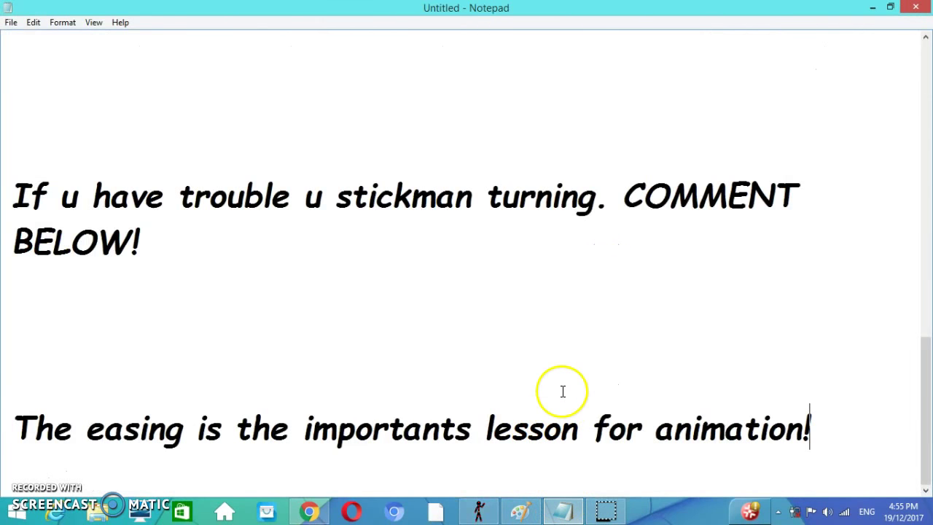
pyautogui.press('Return')
pyautogui.press('Return')
pyautogui.press('Return')
pyautogui.write('If u stick stuck how to animate him going down!')
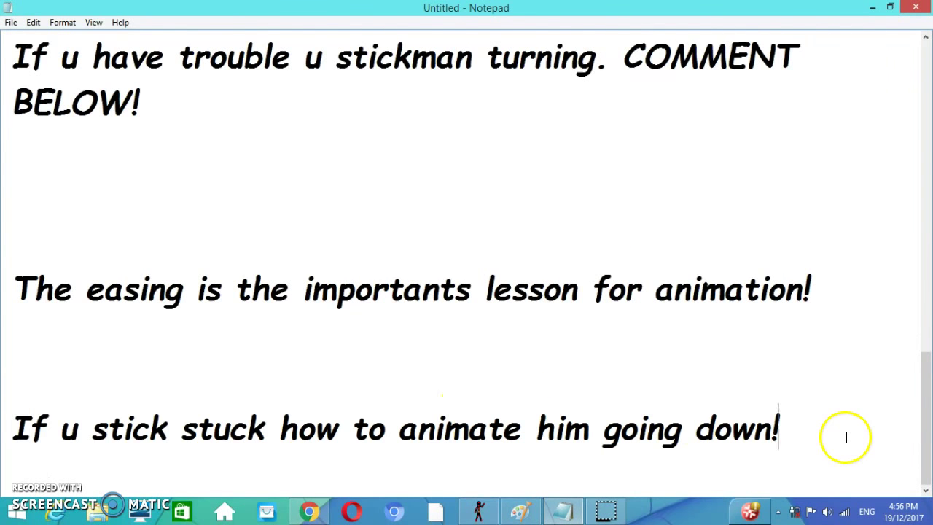
# - Add an indented line reading "Call Me!" two lines below the sentence about animating him going down
pyautogui.press('Return')
pyautogui.press('Return')
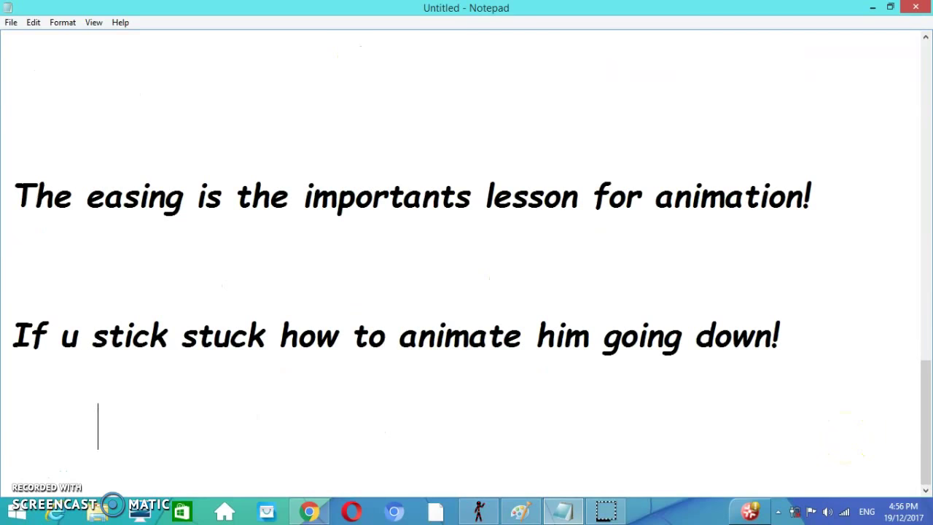
pyautogui.write('Call Me!')
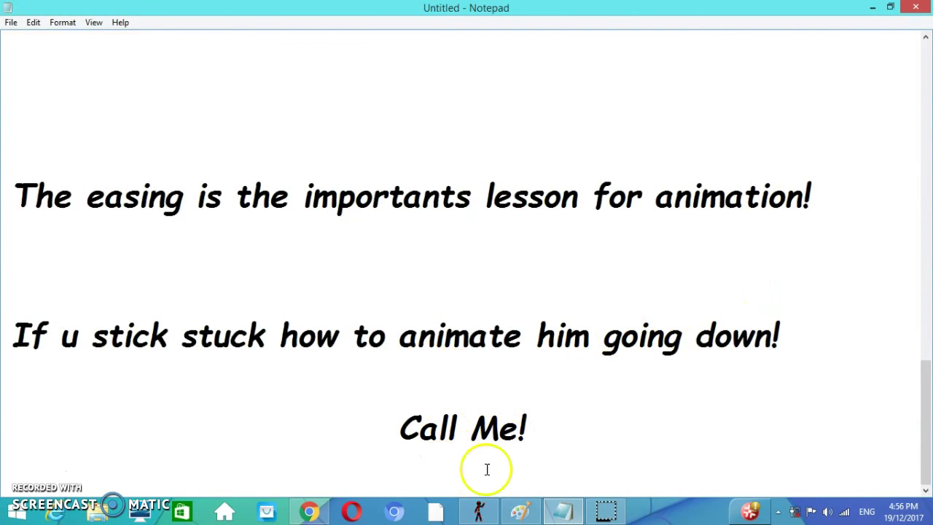
# - Switch to Pivot Animator and examine the stickman's crouching movement from frame 113 through frame 120
pyautogui.click(479, 511)
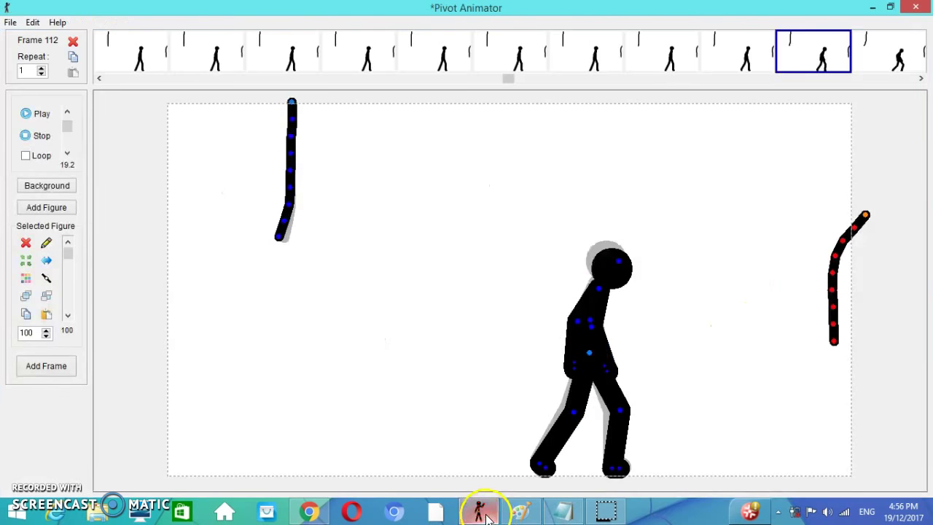
pyautogui.moveTo(920, 79); pyautogui.dragTo(921, 79)
pyautogui.click(285, 58)
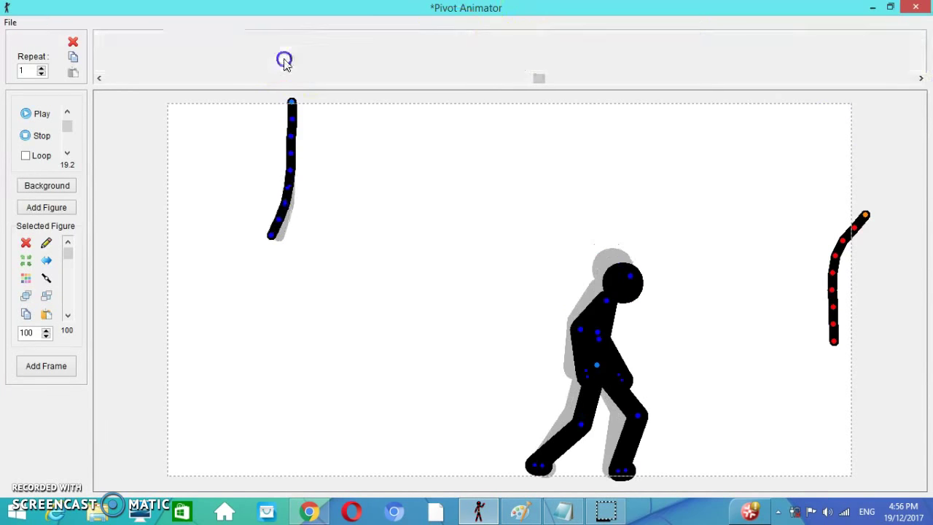
pyautogui.click(348, 61)
pyautogui.click(446, 51)
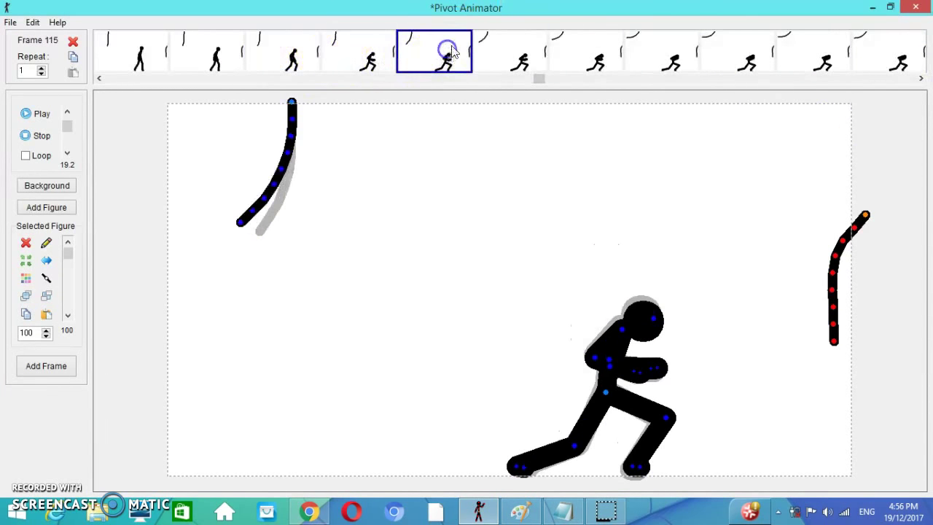
pyautogui.click(514, 51)
pyautogui.click(574, 58)
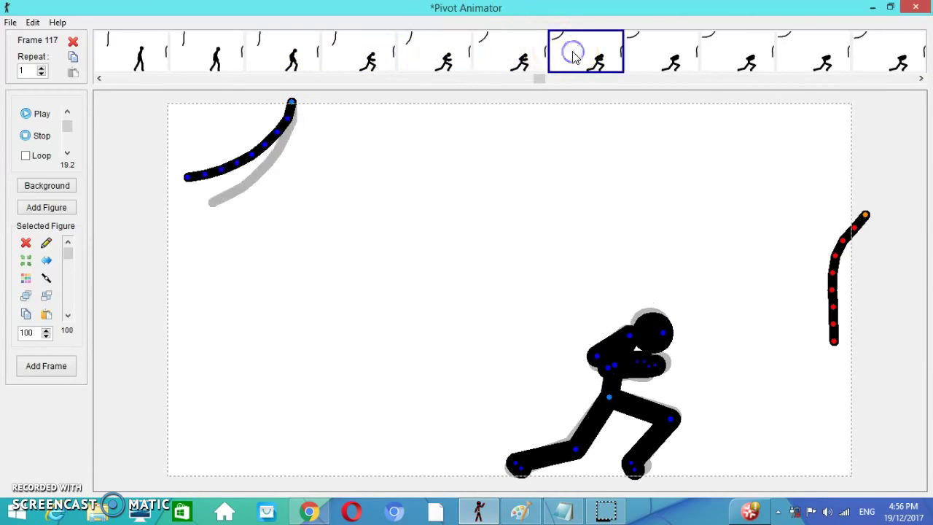
pyautogui.click(639, 58)
pyautogui.click(705, 50)
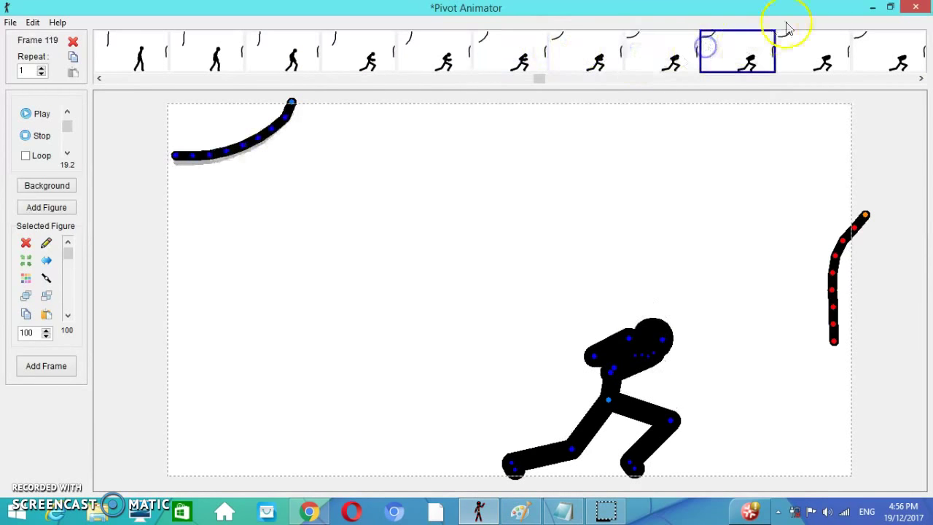
pyautogui.click(807, 46)
# - Compare the hanging rope's swing frame by frame from 111 to 121, and select the stickman in frame 121 to check its pose
pyautogui.click(134, 40)
pyautogui.click(210, 48)
pyautogui.click(273, 41)
pyautogui.click(290, 225)
pyautogui.click(360, 54)
pyautogui.click(267, 225)
pyautogui.click(434, 34)
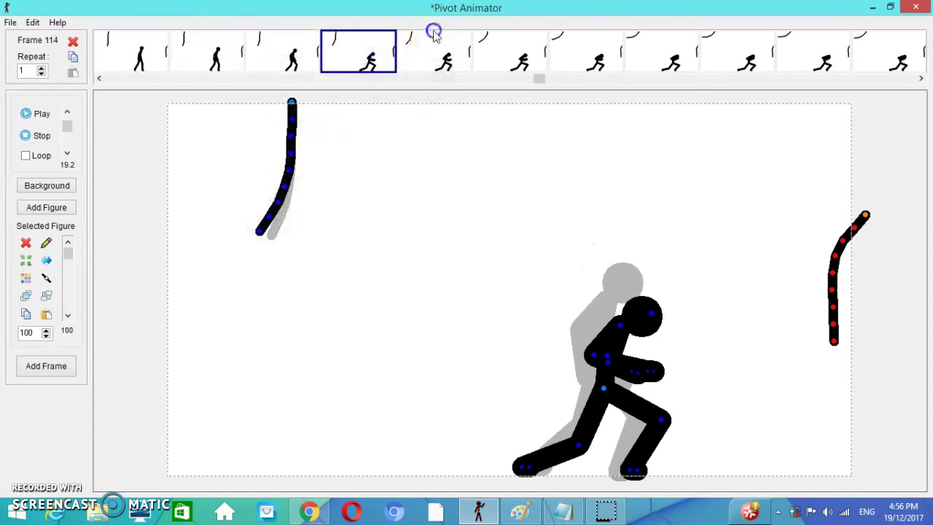
pyautogui.click(532, 73)
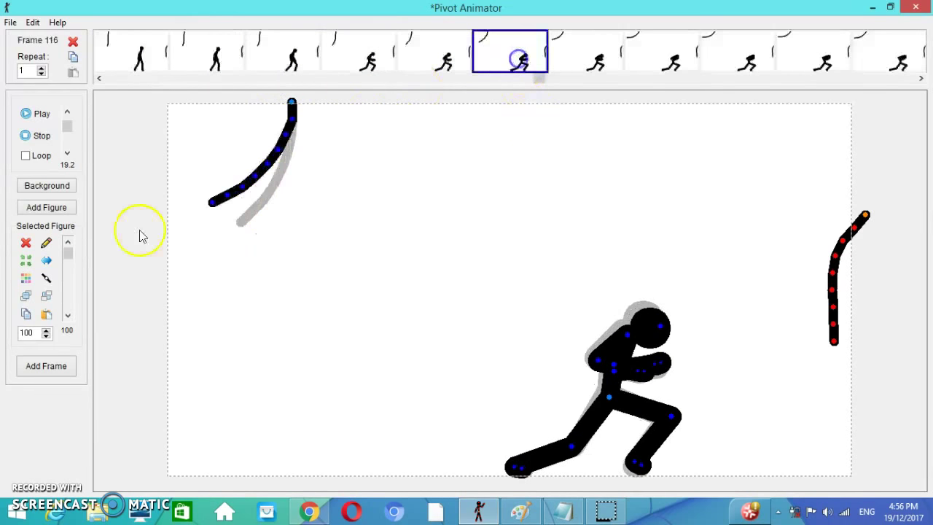
pyautogui.click(583, 32)
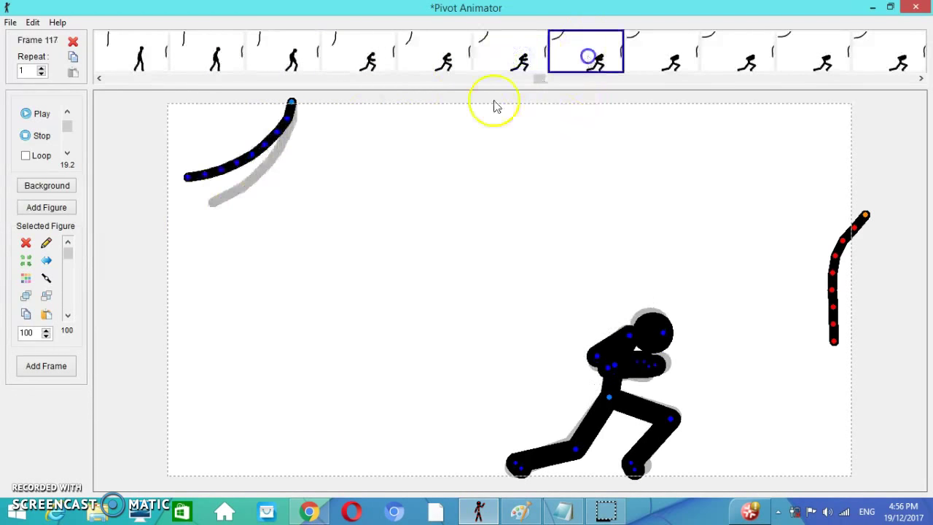
pyautogui.click(671, 63)
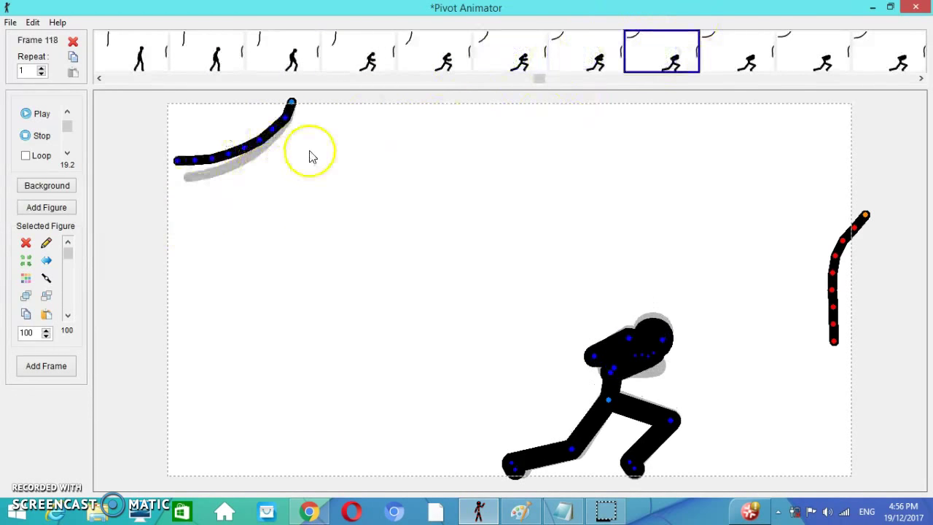
pyautogui.click(720, 44)
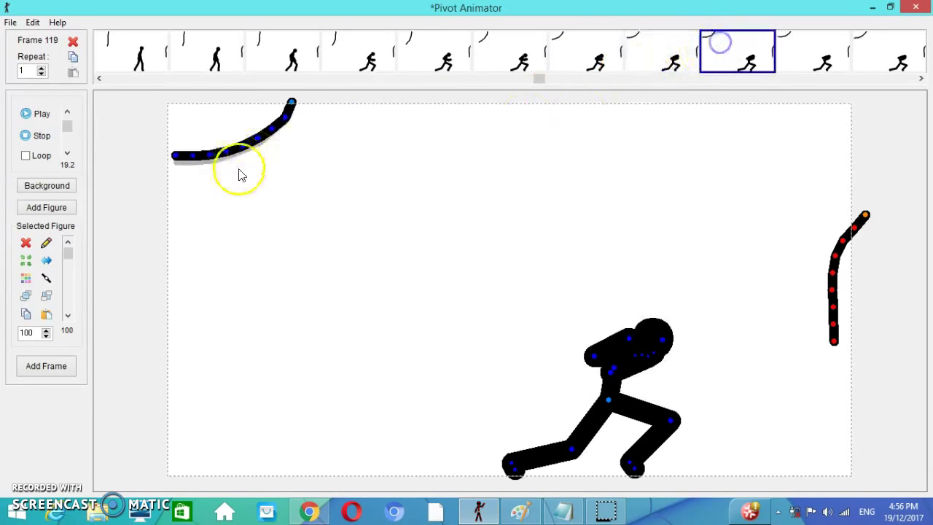
pyautogui.click(803, 60)
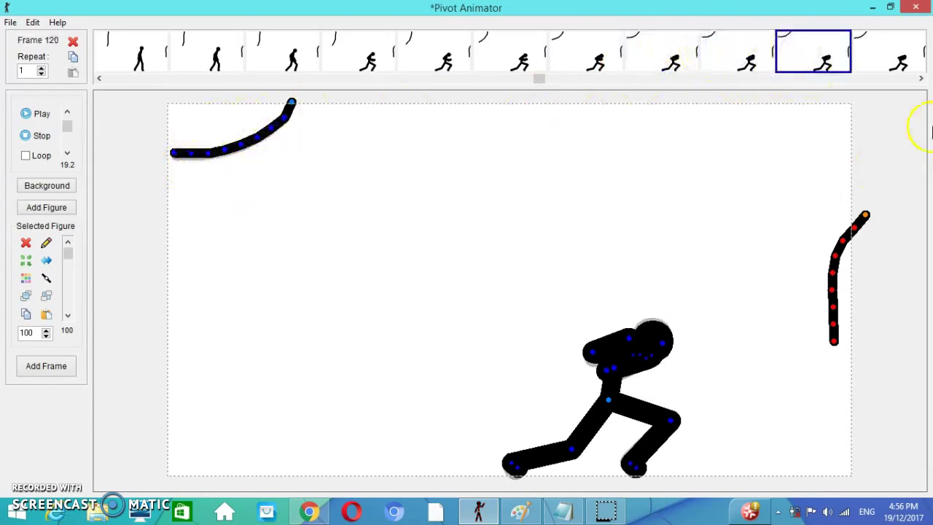
pyautogui.click(897, 59)
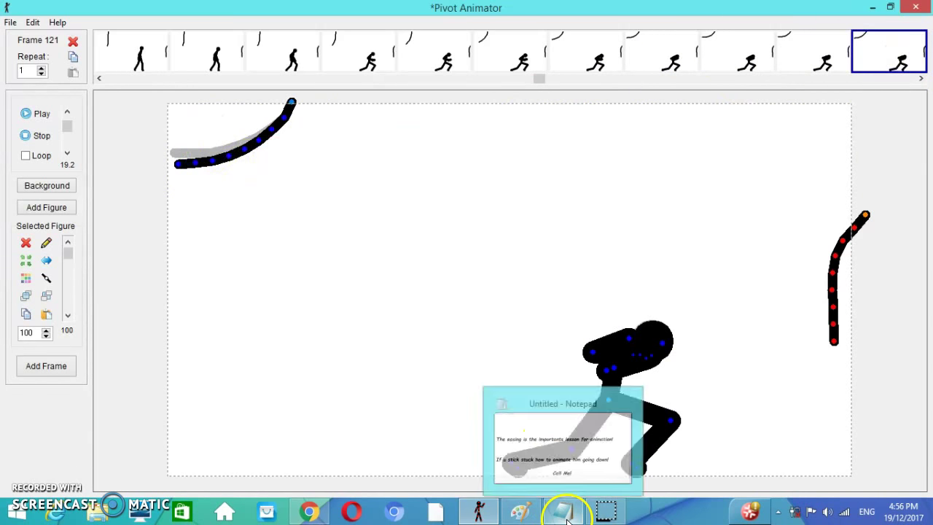
pyautogui.click(517, 463)
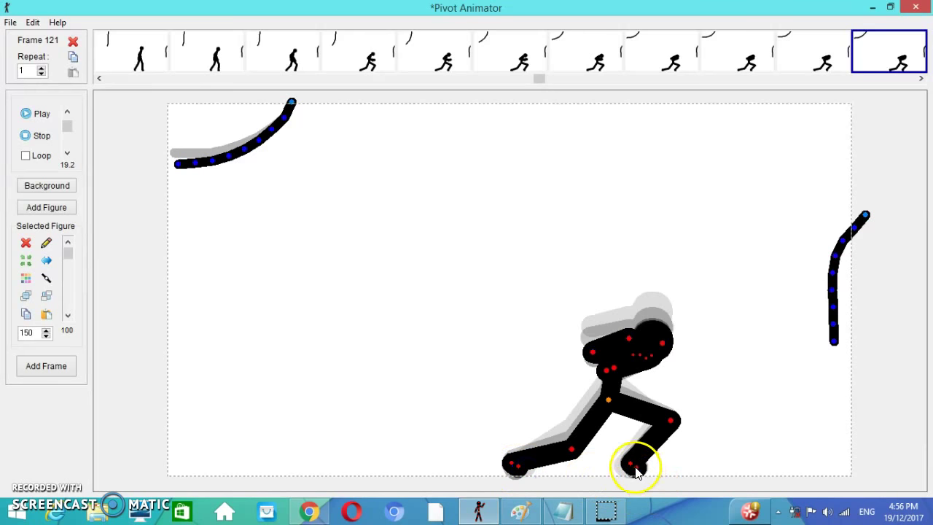
# - Switch to Notepad, shorten the last line to "Call Me" and add "It so important don't forget u need to animate the other thing!!" below it
pyautogui.click(566, 508)
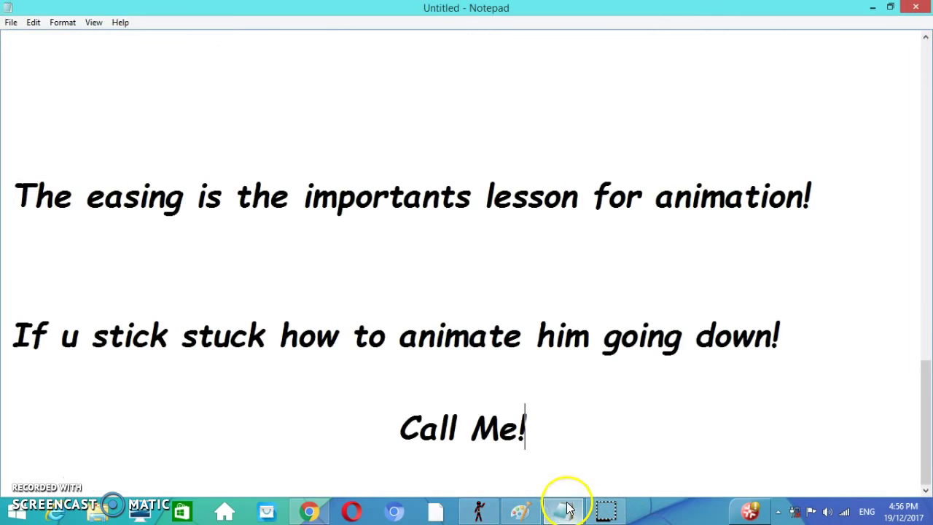
pyautogui.scroll(-2, 246, 350)
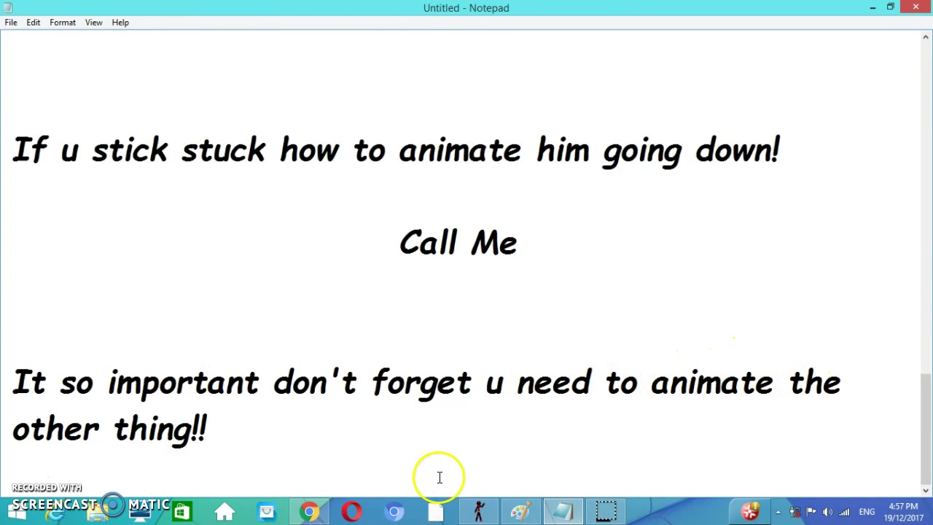
# - Return to Pivot Animator and examine how the stickman and rope move together from frame 112 to frame 118
pyautogui.click(479, 508)
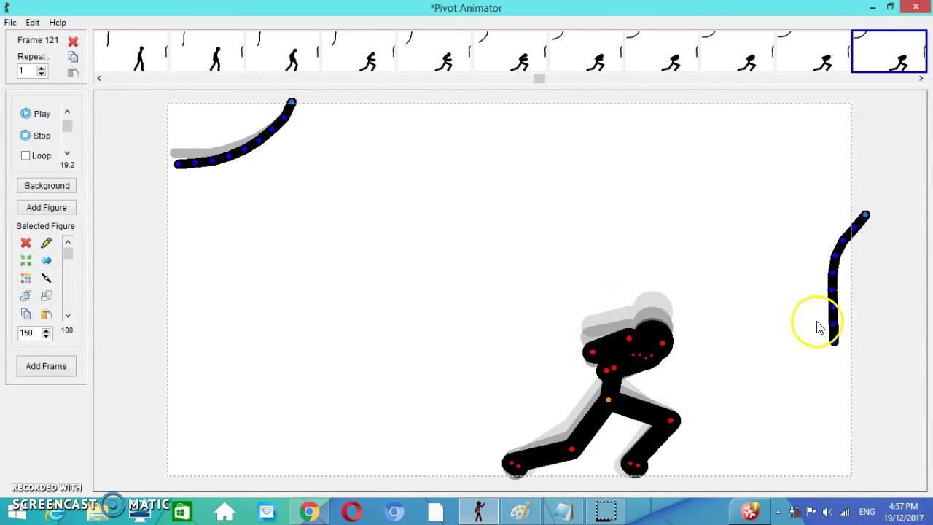
pyautogui.click(212, 57)
pyautogui.moveTo(587, 321); pyautogui.dragTo(604, 316)
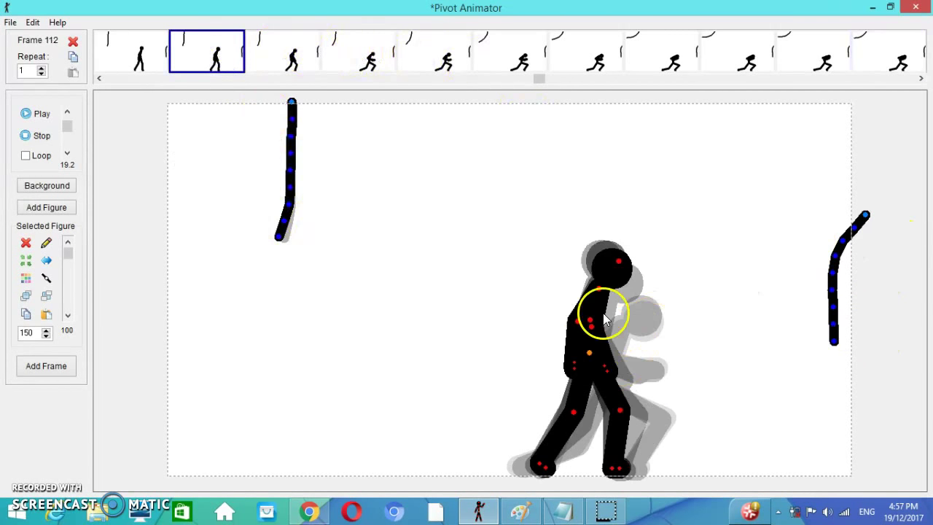
pyautogui.click(291, 55)
pyautogui.click(353, 60)
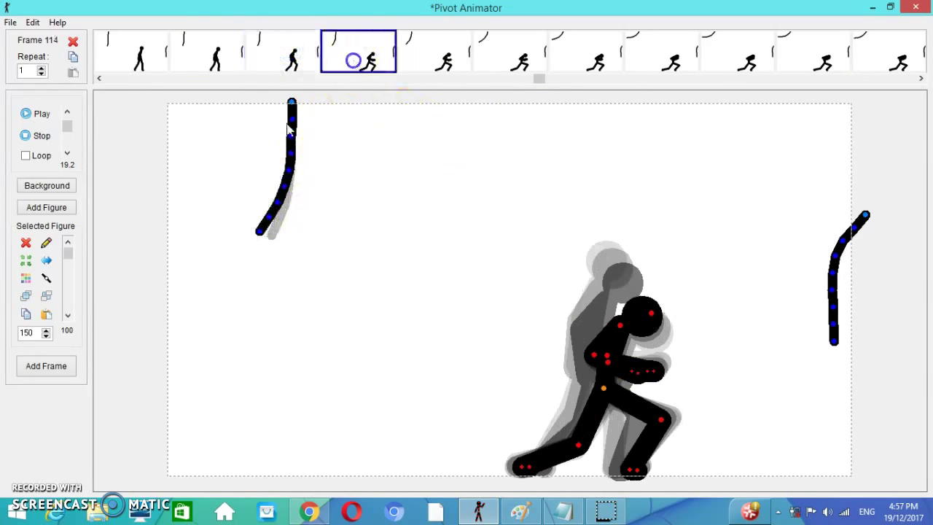
pyautogui.click(446, 56)
pyautogui.click(523, 57)
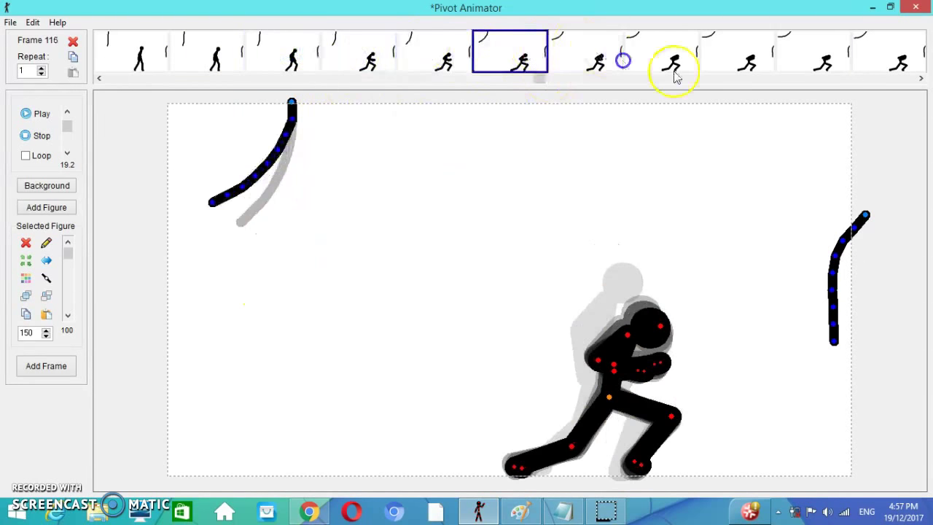
pyautogui.click(674, 69)
# - Examine the stickman's crouch and rise in the following frames up to frame 124
pyautogui.click(921, 78)
pyautogui.click(921, 78)
pyautogui.click(921, 79)
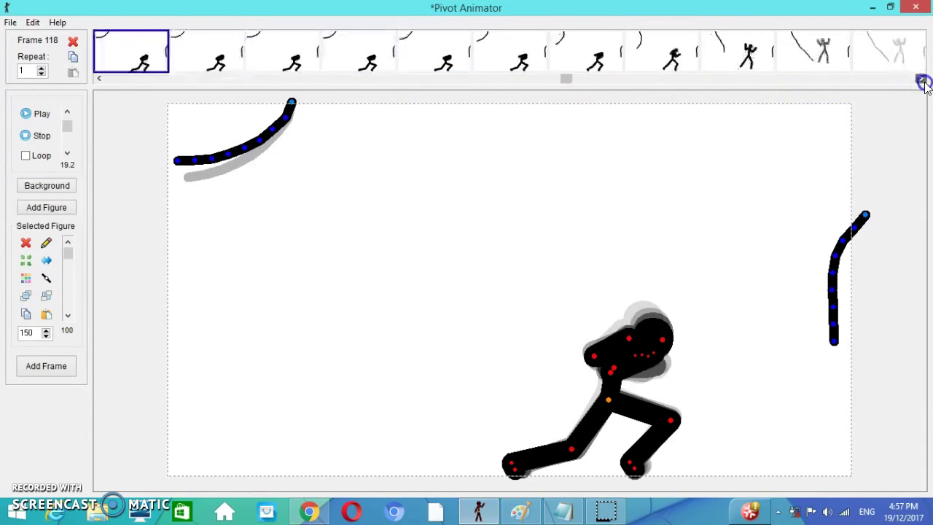
pyautogui.click(219, 51)
pyautogui.click(284, 55)
pyautogui.click(357, 54)
pyautogui.click(430, 51)
pyautogui.click(481, 51)
pyautogui.click(562, 44)
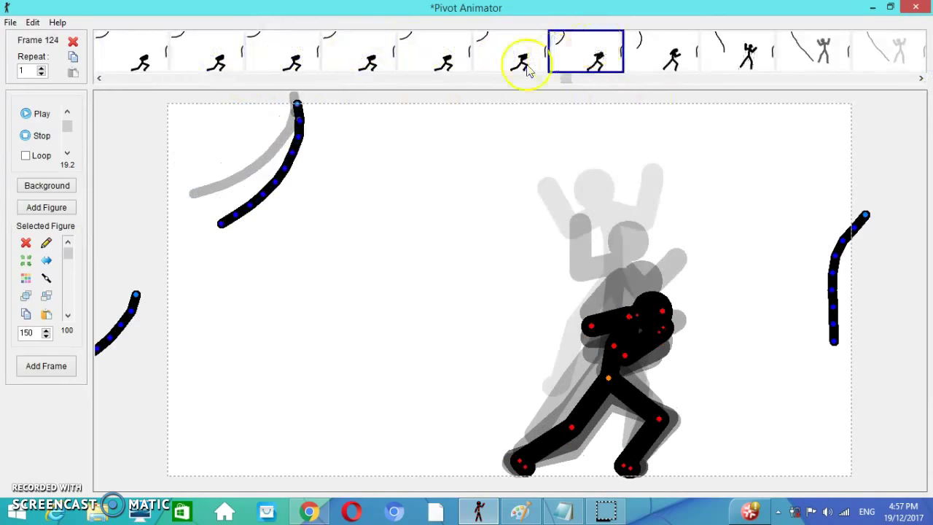
# - Inspect the top of the rope in frame 124, the stickman's feet in frame 125, and the stickman in frame 126
pyautogui.click(300, 115)
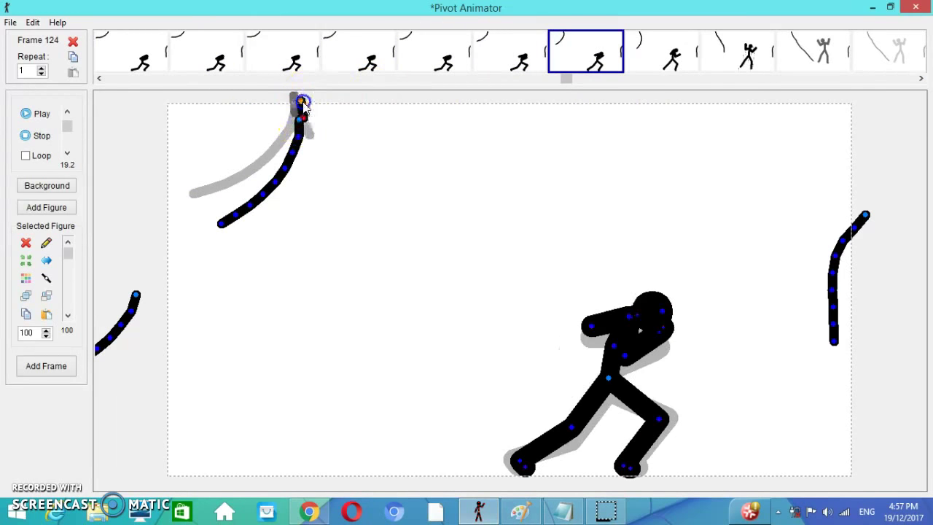
pyautogui.click(658, 61)
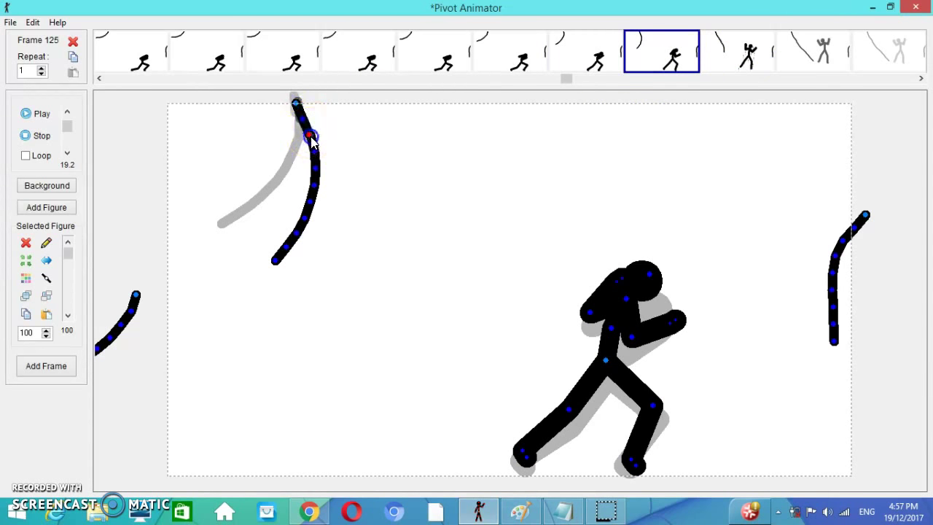
pyautogui.click(636, 467)
pyautogui.click(527, 458)
pyautogui.click(749, 52)
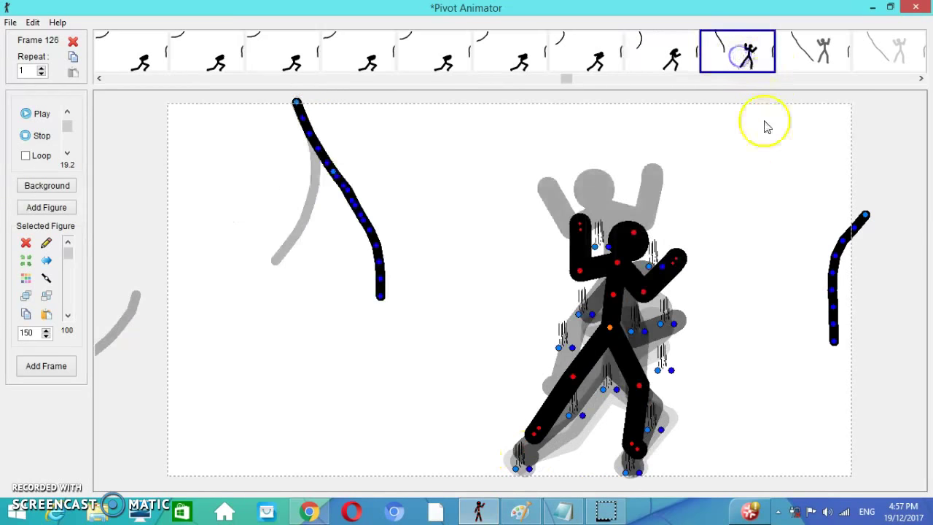
# - Switch to Notepad and add "Need effect? COMMENT BELOW!" three lines below the last note, followed by three line breaks
pyautogui.click(568, 510)
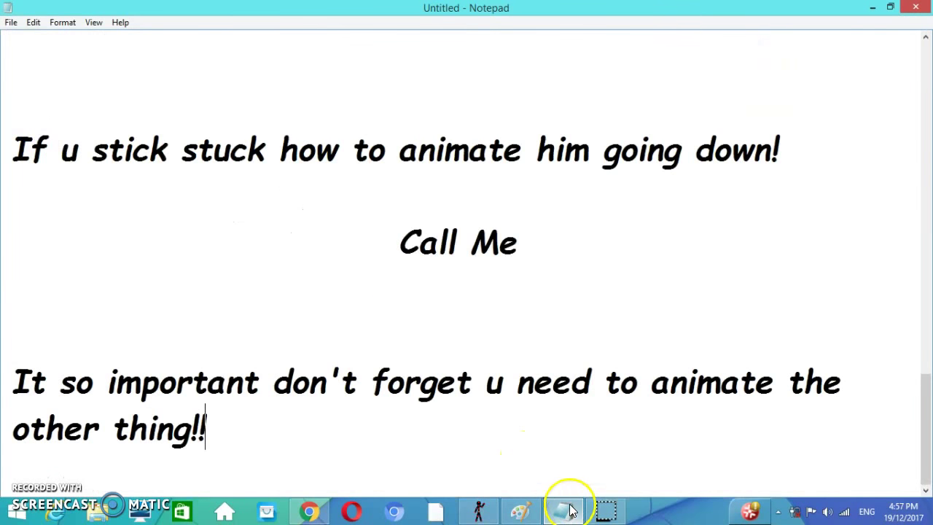
pyautogui.press('Return')
pyautogui.press('Return')
pyautogui.press('Return')
pyautogui.write('Need effect? COMMENT BELOW!')
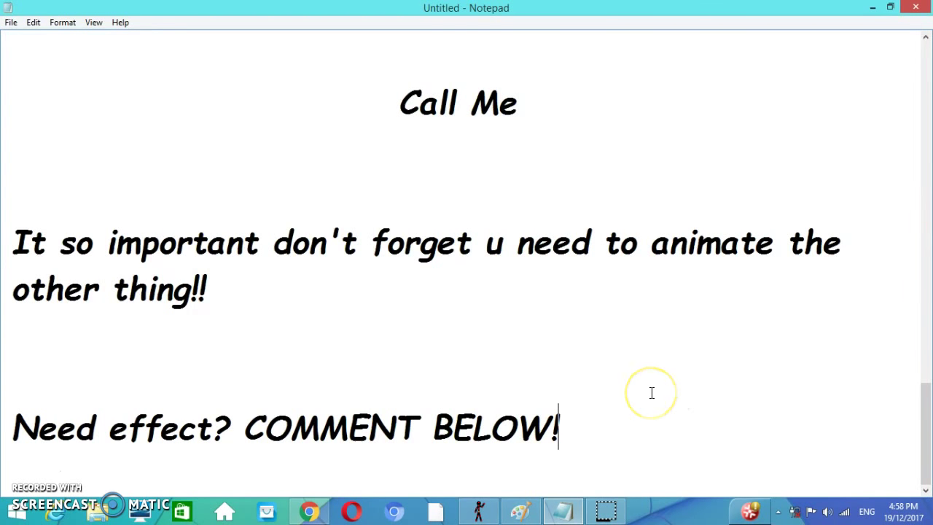
pyautogui.press('Return')
pyautogui.press('Return')
pyautogui.press('Return')
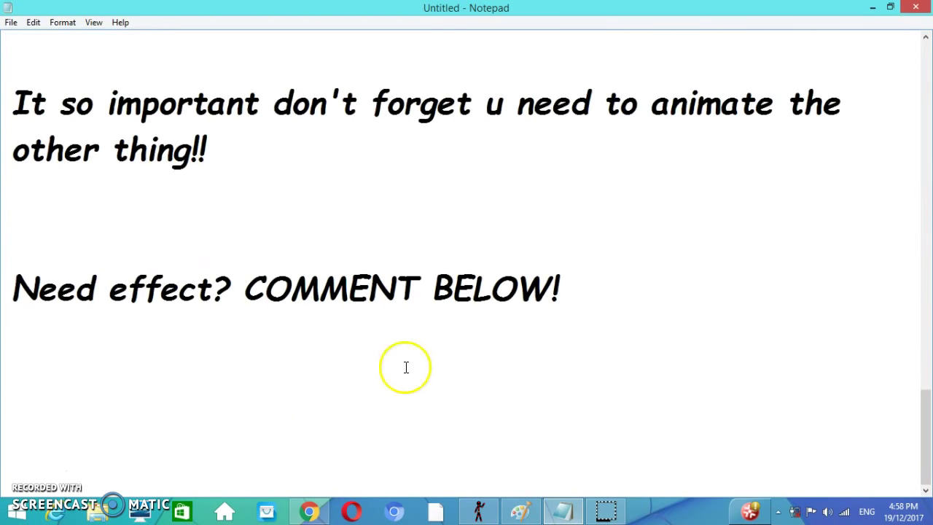
# - Switch to Pivot Animator, examine the fading stickman in frames 127 and 128, and browse ahead to the red-background frames
pyautogui.click(479, 510)
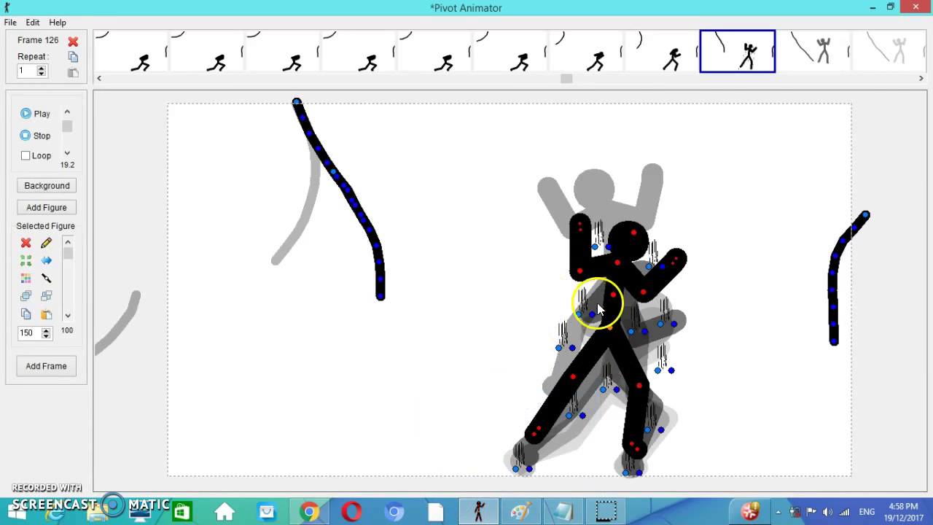
pyautogui.click(831, 48)
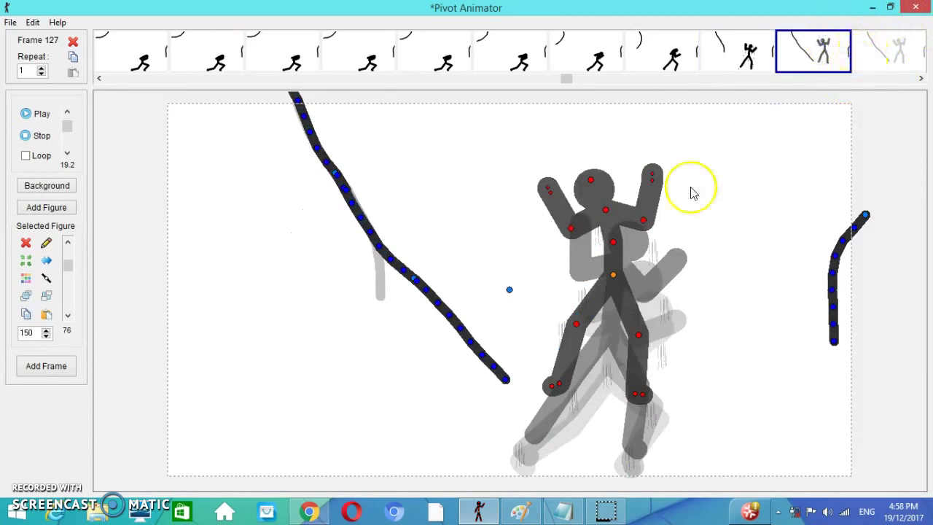
pyautogui.moveTo(613, 275)
pyautogui.mouseDown()
pyautogui.moveTo(618, 290)
pyautogui.moveTo(521, 295)
pyautogui.moveTo(675, 284)
pyautogui.moveTo(613, 284)
pyautogui.moveTo(617, 264)
pyautogui.mouseUp()
pyautogui.click(910, 56)
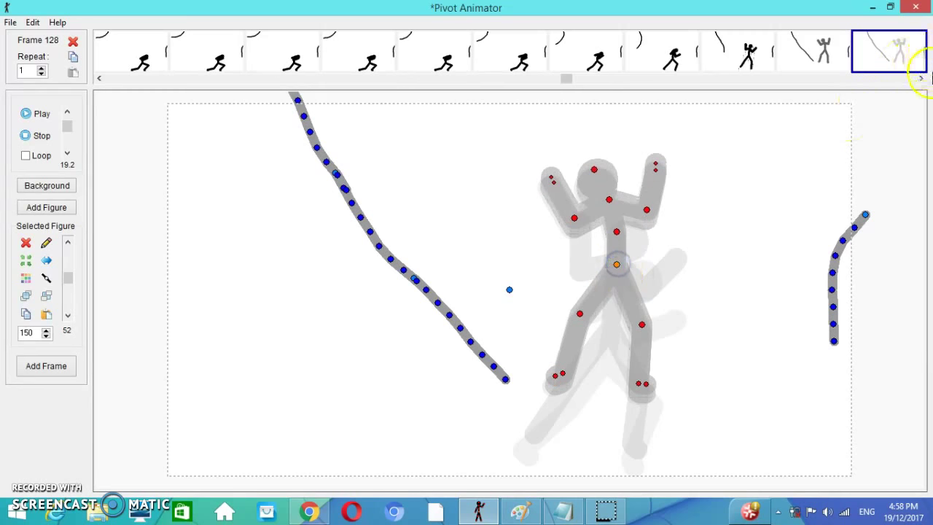
pyautogui.click(921, 79)
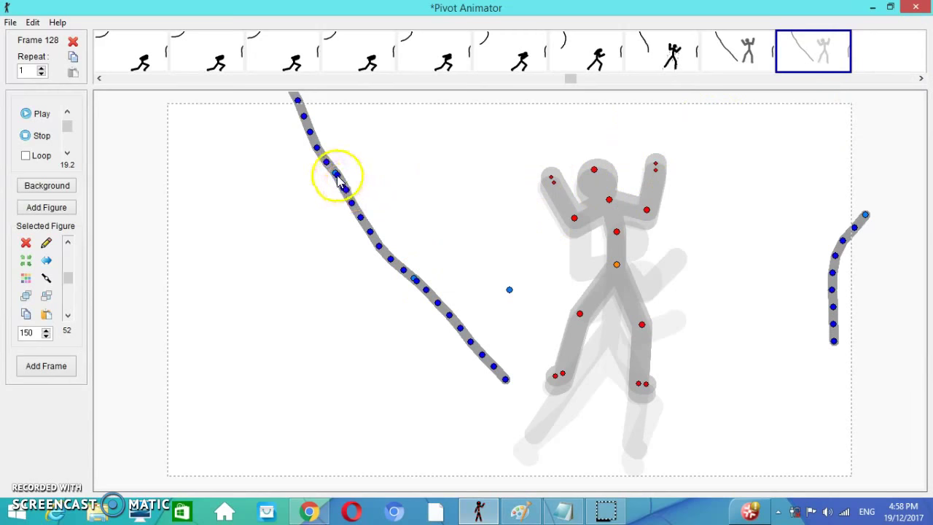
pyautogui.click(919, 80)
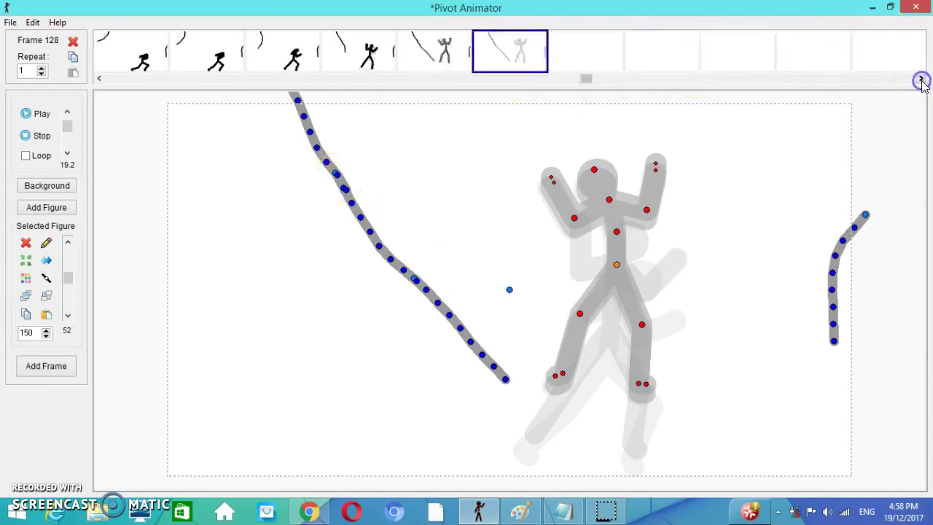
pyautogui.click(919, 79)
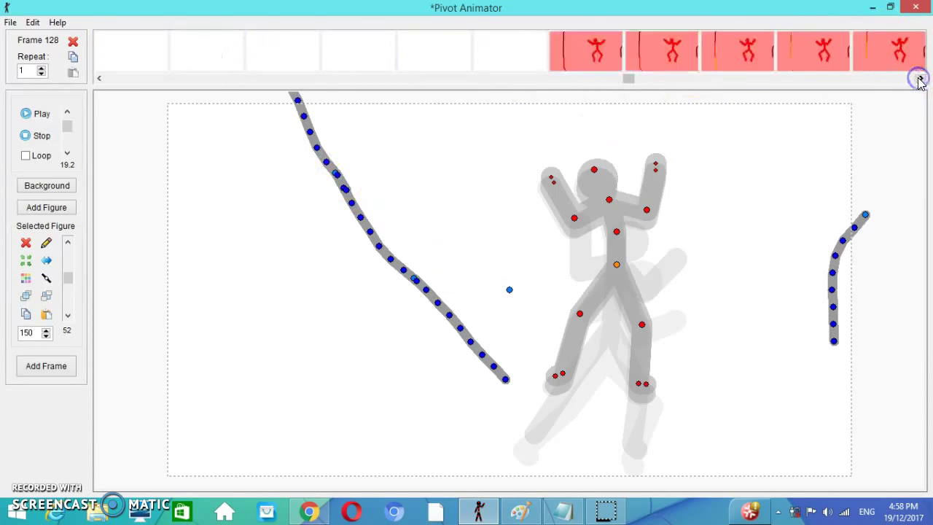
# - Give frame 139 a full-screen red overlay like the one in frame 140, at a lower opacity
pyautogui.click(289, 58)
pyautogui.click(372, 51)
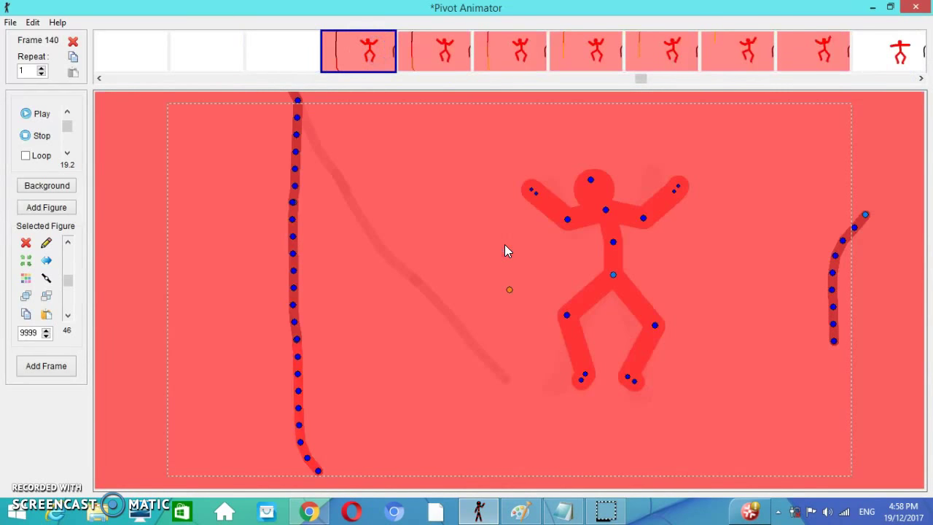
pyautogui.click(284, 51)
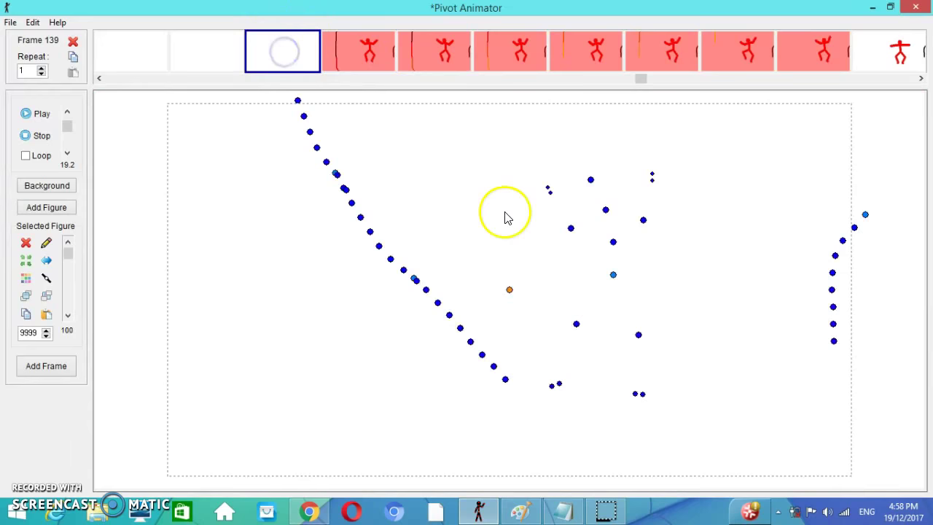
pyautogui.moveTo(71, 290)
pyautogui.mouseDown()
pyautogui.moveTo(80, 307)
pyautogui.moveTo(77, 295)
pyautogui.mouseUp()
# - Give frame 138 the same full-screen red overlay and set its opacity to 13
pyautogui.click(232, 62)
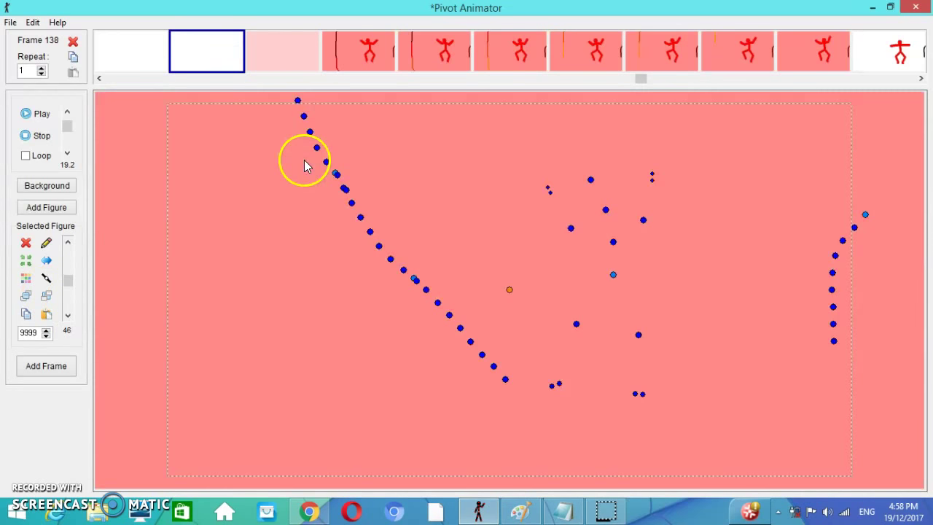
pyautogui.click(306, 166)
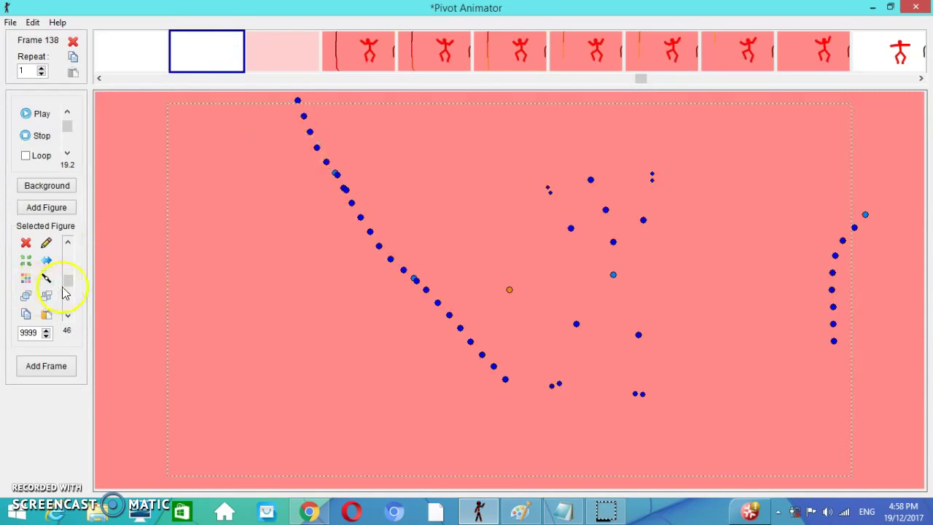
pyautogui.moveTo(78, 290); pyautogui.dragTo(84, 307)
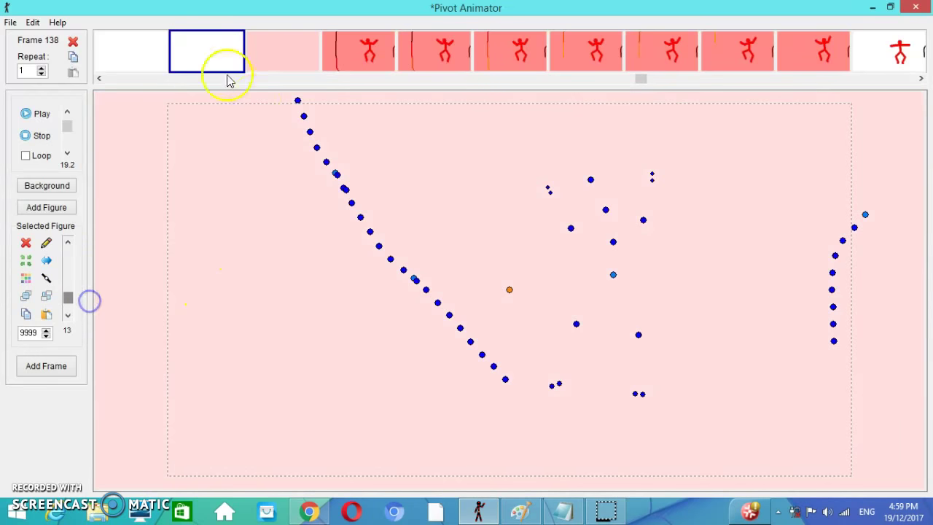
# - Review the red flash by stepping through frames 137 to 141 and playing the animation
pyautogui.click(146, 37)
pyautogui.click(202, 41)
pyautogui.click(306, 52)
pyautogui.click(367, 40)
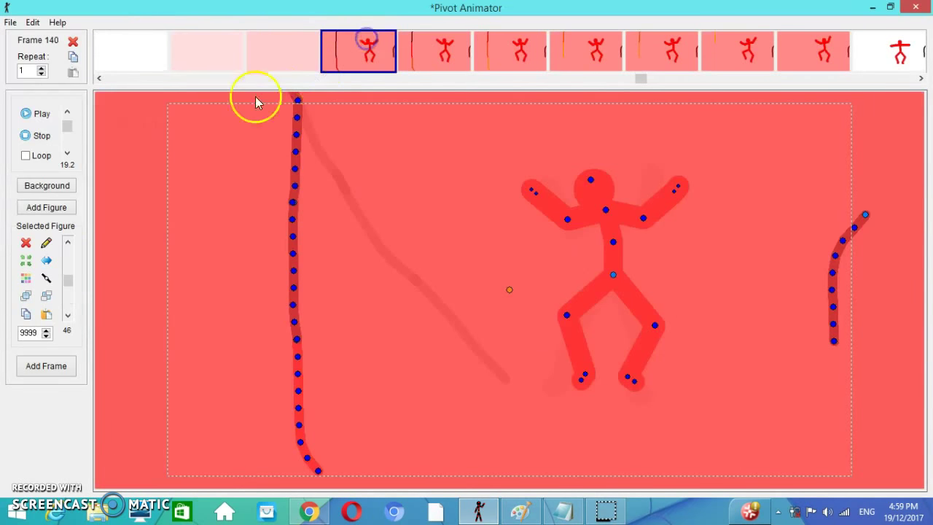
pyautogui.click(47, 114)
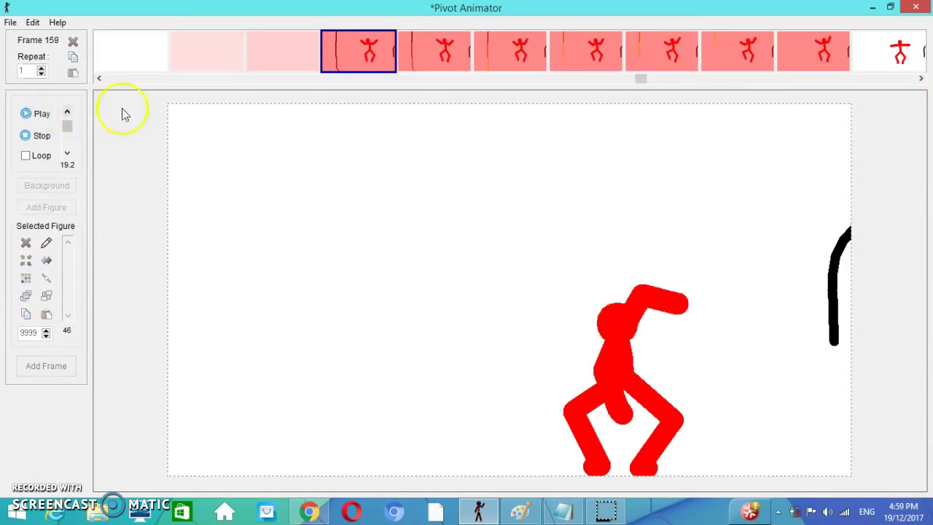
pyautogui.click(425, 70)
pyautogui.click(412, 67)
pyautogui.click(365, 54)
pyautogui.click(422, 59)
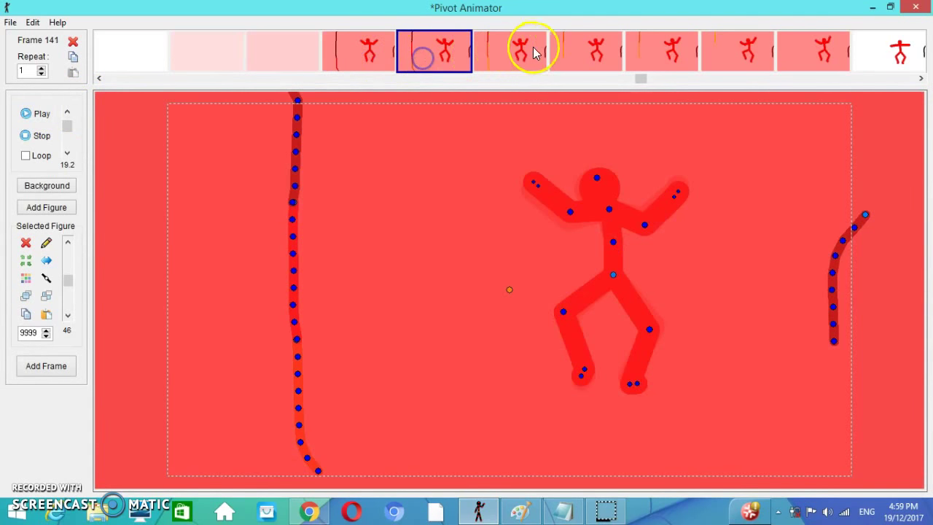
# - Reposition the stickman's raised hand nearest the rope slightly in frames 142 and 143
pyautogui.click(535, 51)
pyautogui.moveTo(538, 204); pyautogui.dragTo(548, 202)
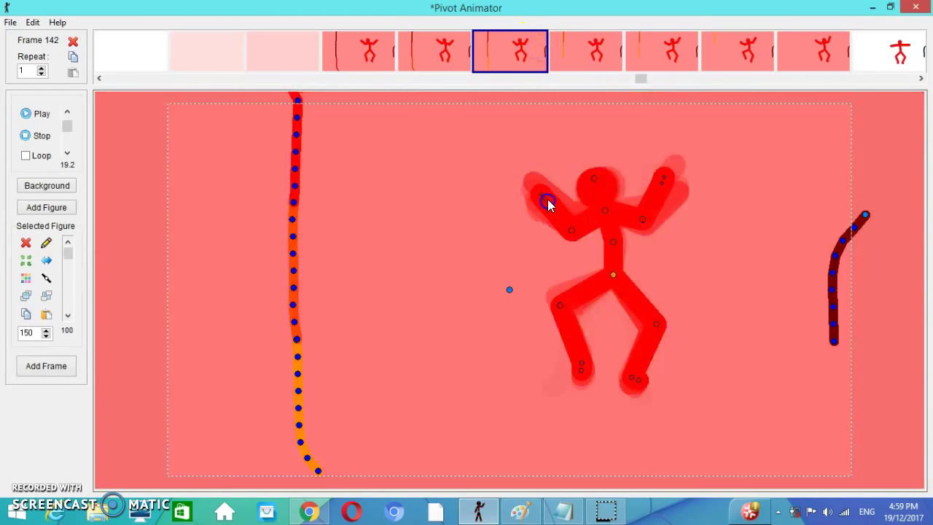
pyautogui.click(557, 44)
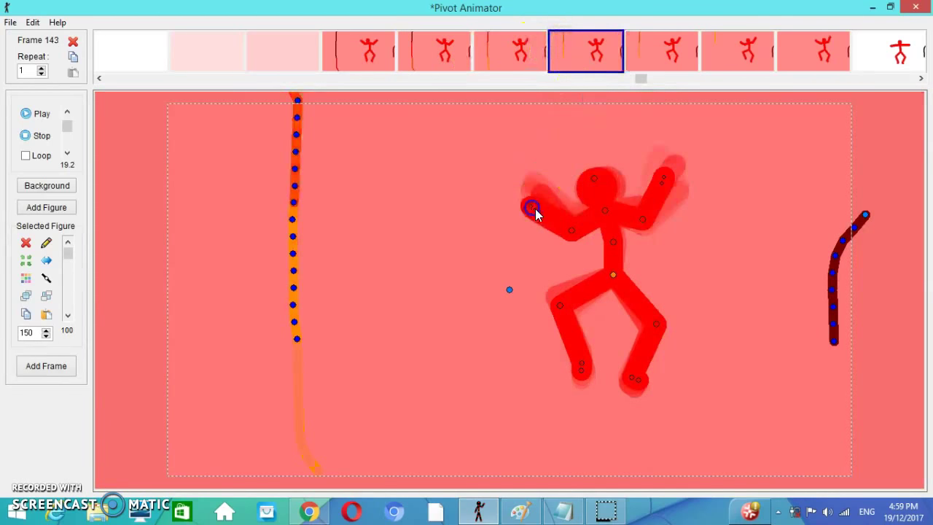
# - Nudge the stickman's hand and foot in frame 144 and its knee and foot in frame 145
pyautogui.click(653, 57)
pyautogui.click(677, 179)
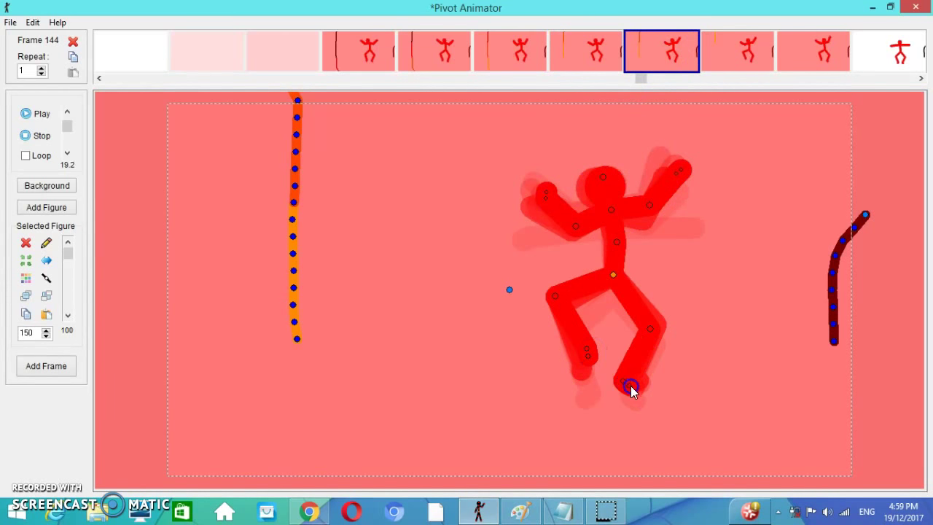
pyautogui.click(749, 57)
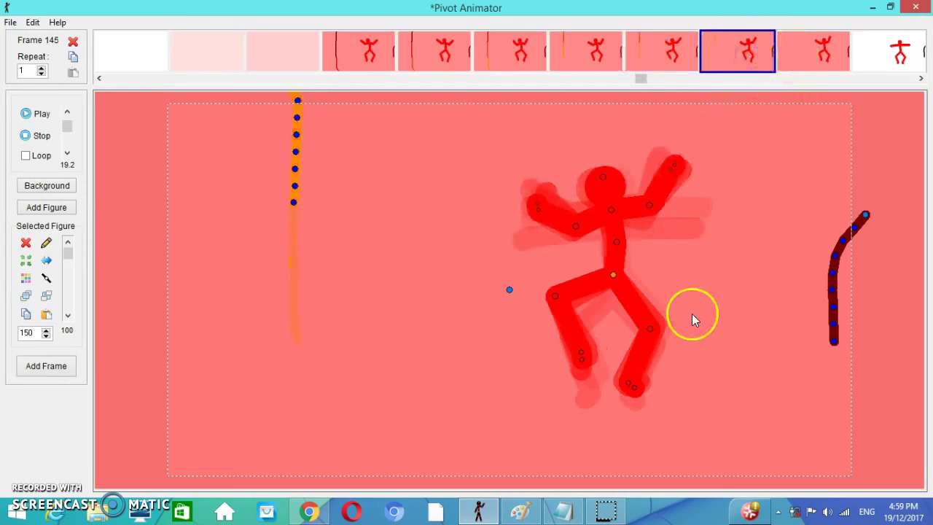
pyautogui.moveTo(649, 329); pyautogui.dragTo(644, 340)
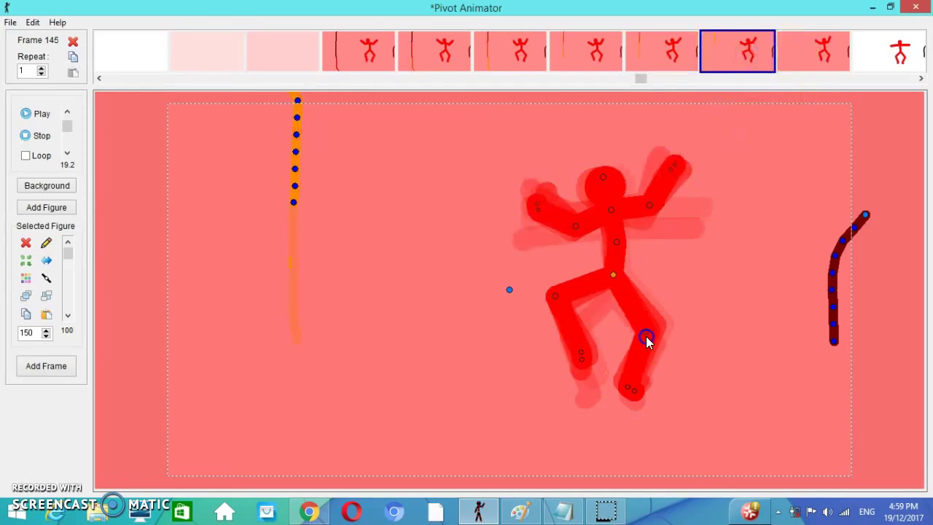
pyautogui.moveTo(624, 387); pyautogui.dragTo(631, 393)
# - Check frame 146, and in frame 147 level the stickman's outstretched arms and bring its feet together
pyautogui.click(825, 57)
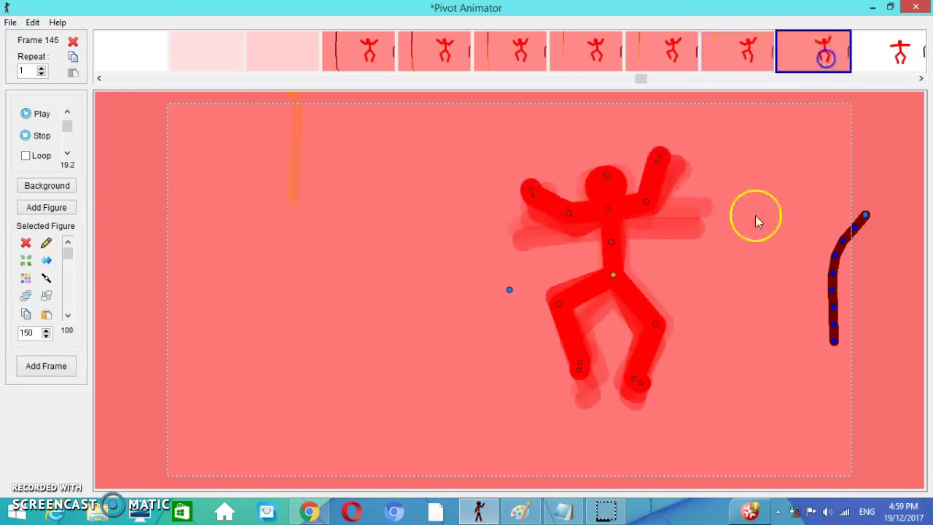
pyautogui.click(906, 45)
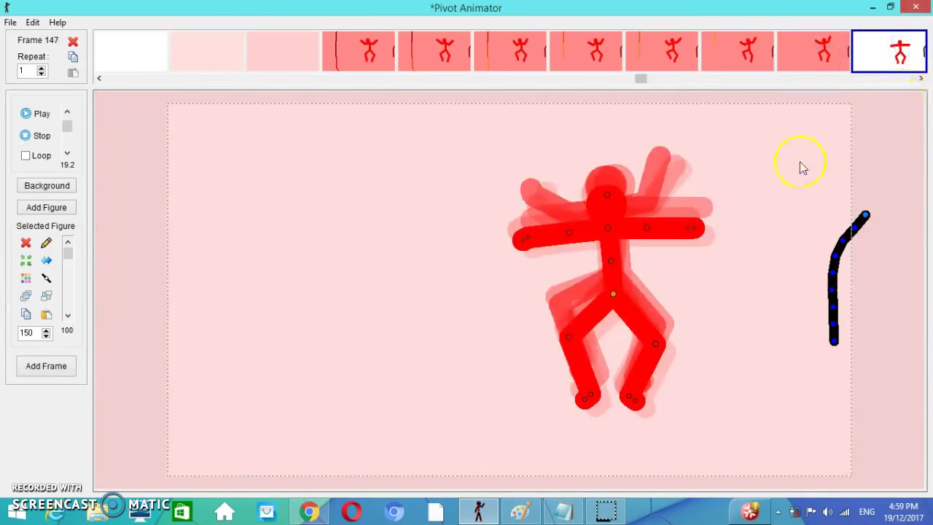
pyautogui.moveTo(566, 233); pyautogui.dragTo(561, 228)
pyautogui.click(660, 233)
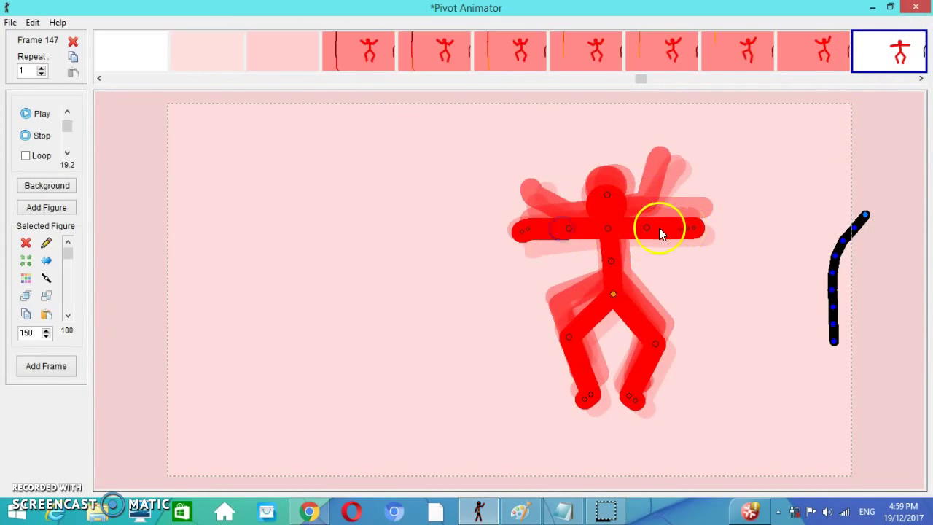
pyautogui.moveTo(593, 396); pyautogui.dragTo(612, 393)
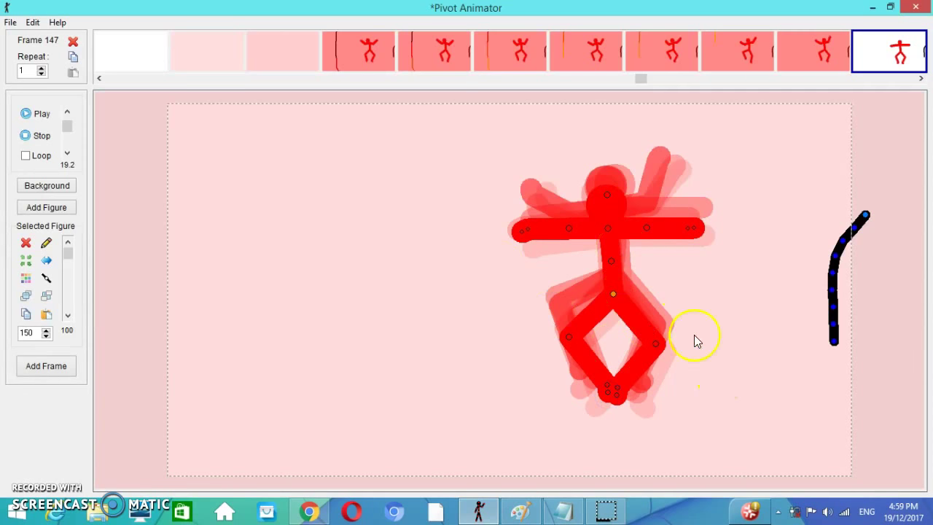
# - Examine the stickman's outstretched-arm pose in frames 148 to 151
pyautogui.click(920, 78)
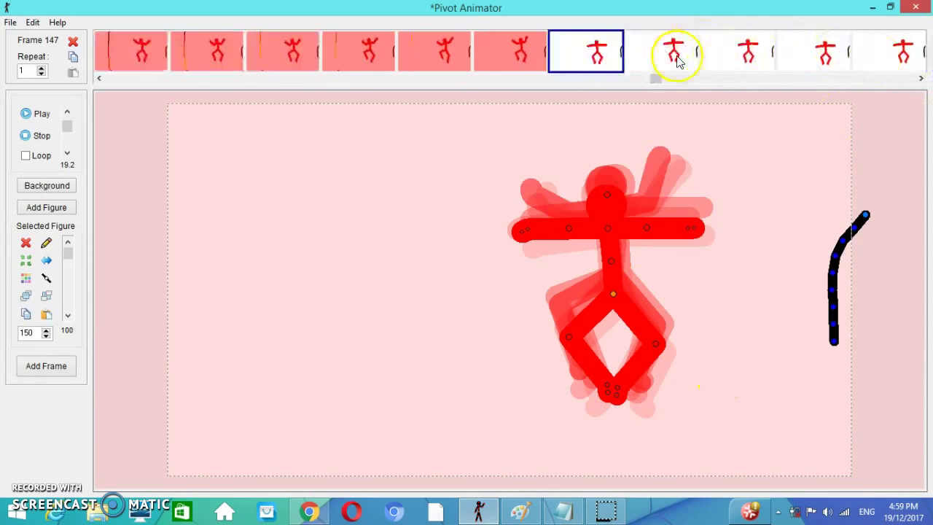
pyautogui.click(677, 57)
pyautogui.click(744, 59)
pyautogui.click(831, 58)
pyautogui.click(904, 62)
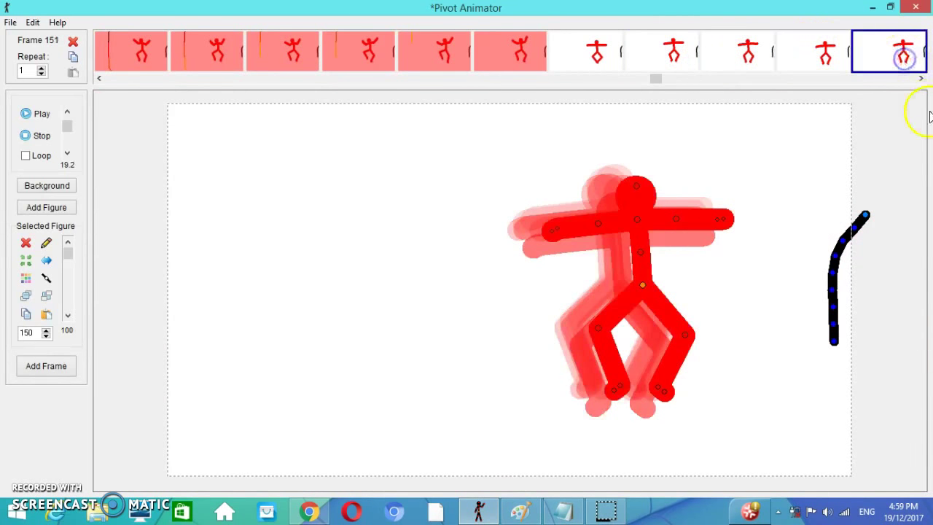
# - Delete the short black rope figure beside the stickman in frame 151
pyautogui.click(920, 78)
pyautogui.click(921, 78)
pyautogui.click(920, 78)
pyautogui.click(921, 78)
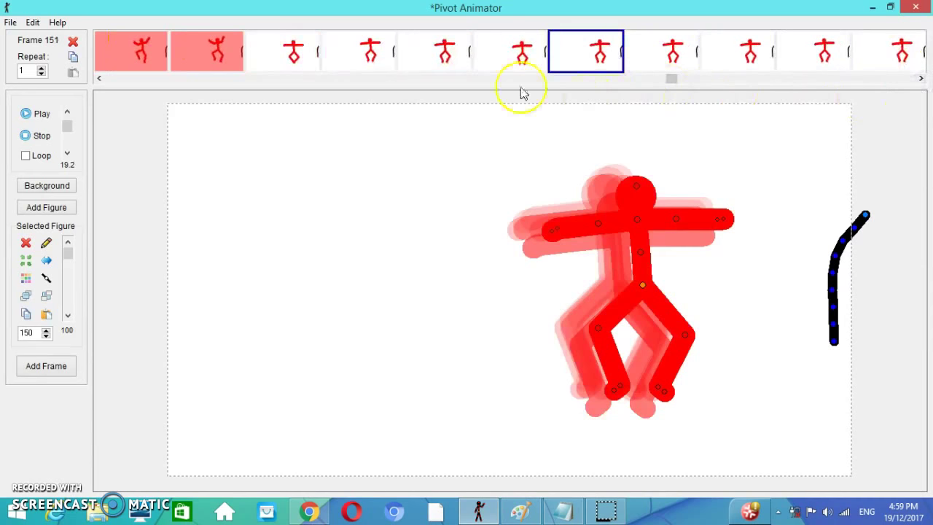
pyautogui.click(637, 240)
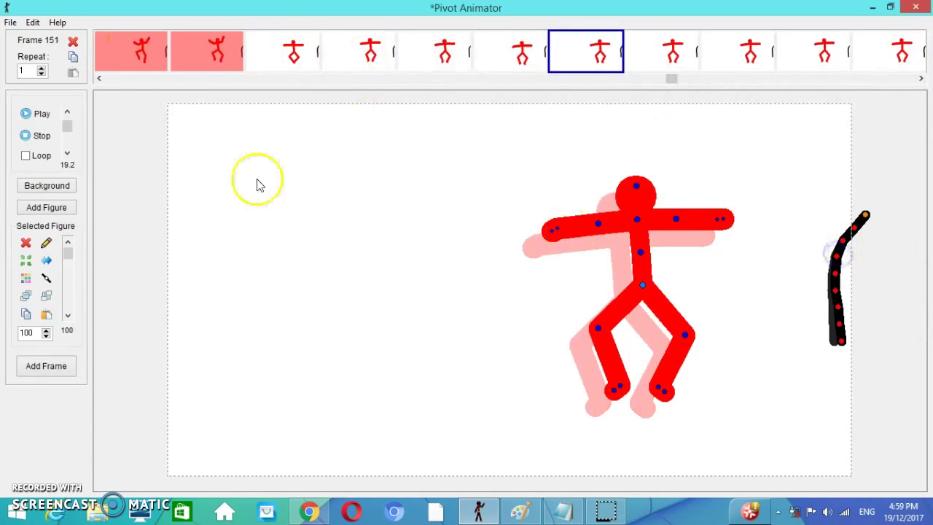
pyautogui.click(26, 245)
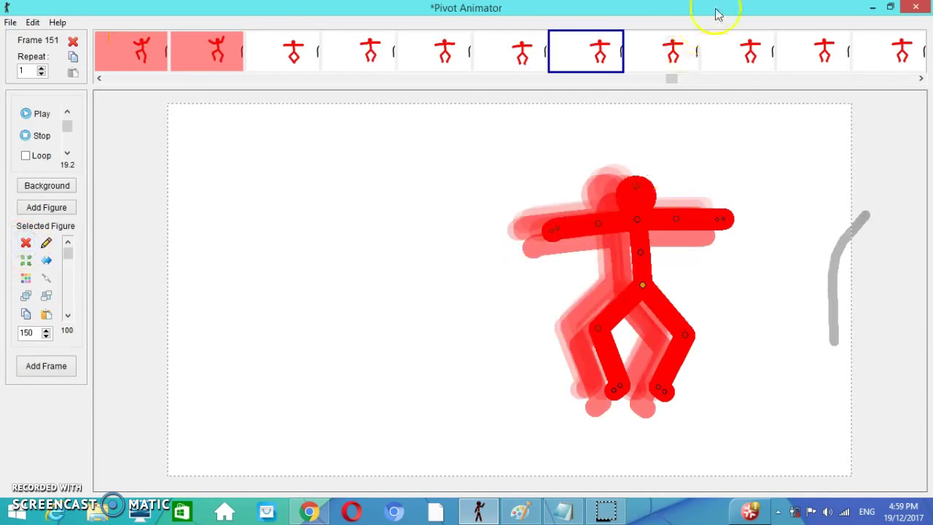
# - Look at frames 152 and 153 and browse ahead to frame 180, where the fire streak enters
pyautogui.click(687, 58)
pyautogui.click(758, 62)
pyautogui.click(912, 83)
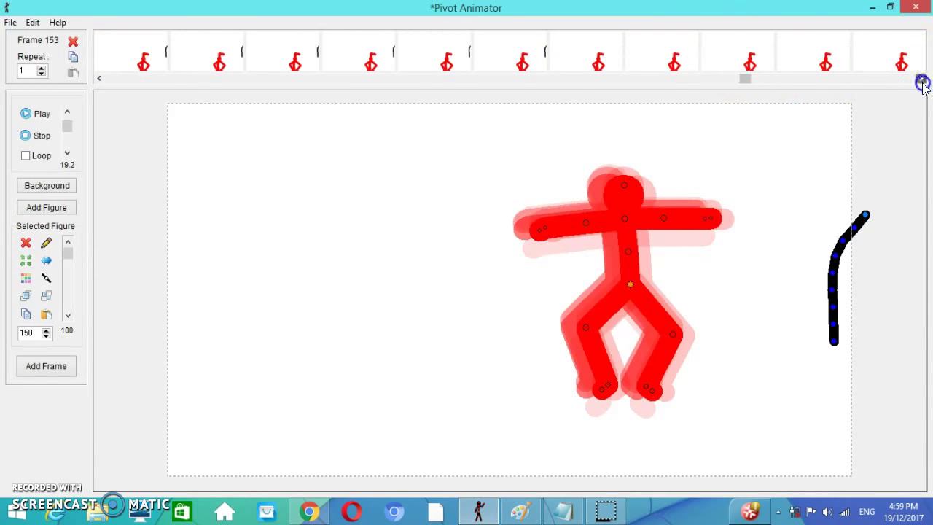
pyautogui.click(921, 80)
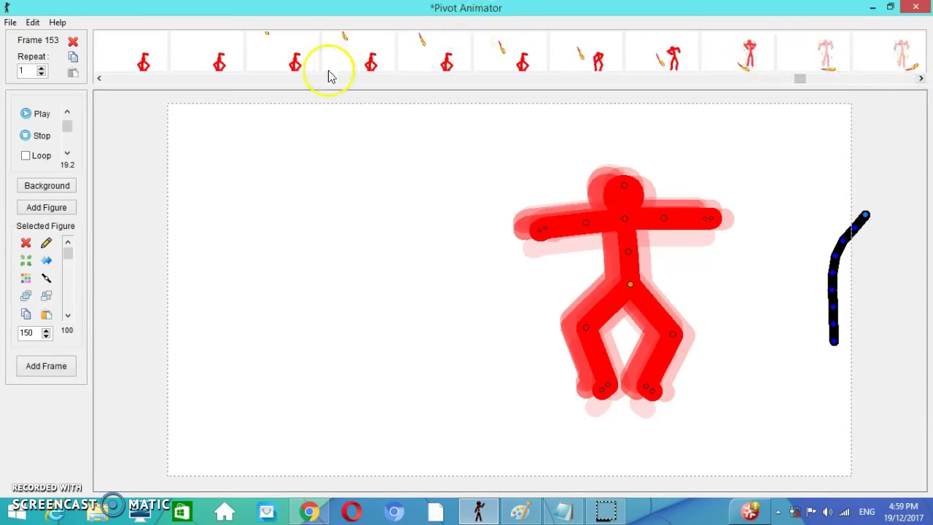
pyautogui.click(306, 70)
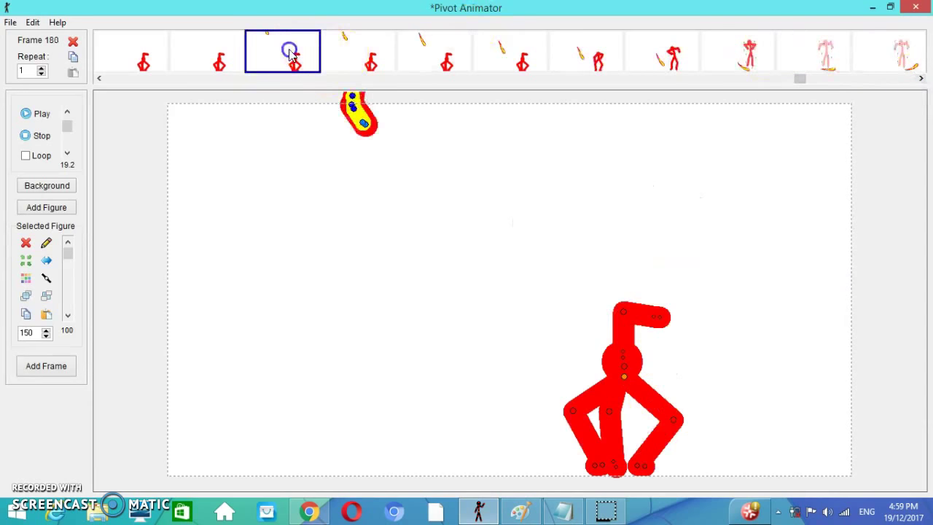
# - Switch to Notepad and add "The fire effect is easy but i will make a video of it!" as the last line
pyautogui.click(572, 512)
pyautogui.write('The fire ef')
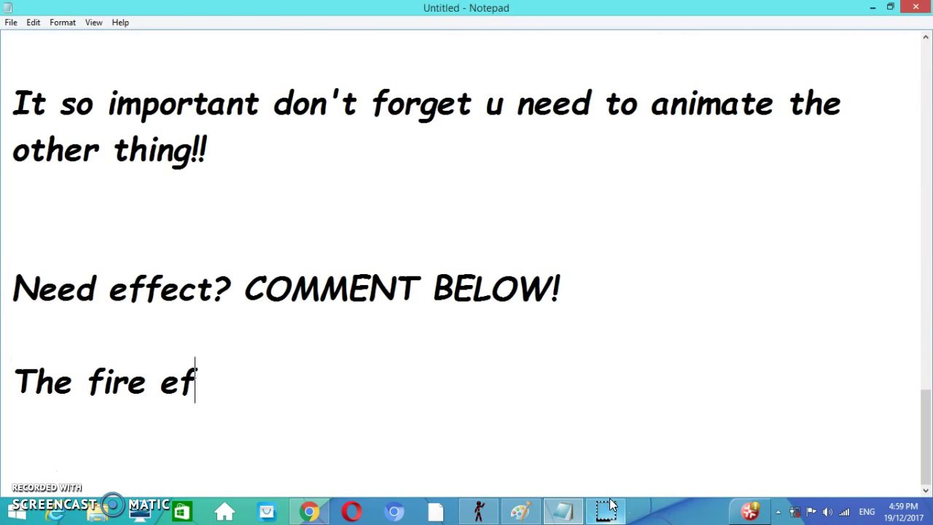
pyautogui.write('fect is easy but i will make a video of it!')
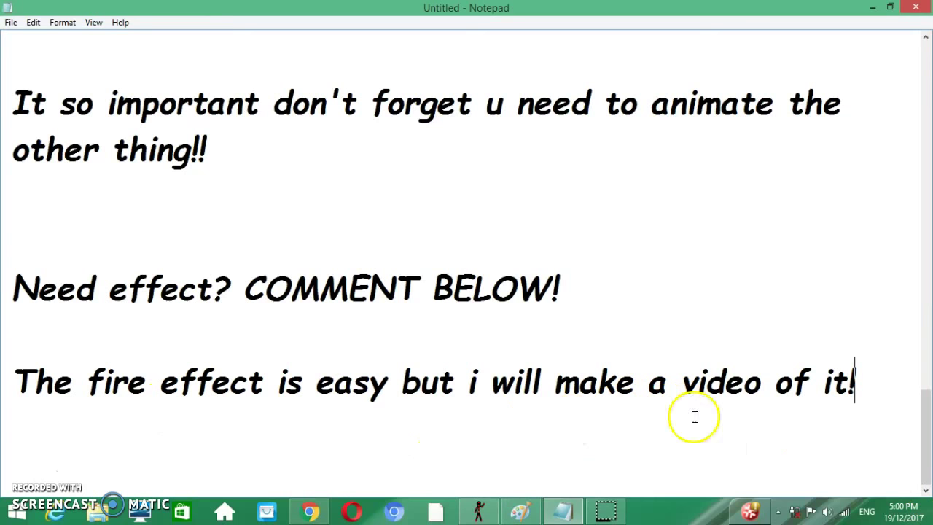
# - Switch to Pivot Animator and examine the descending fire streak and the rising stickman in frames 181 to 186
pyautogui.click(496, 509)
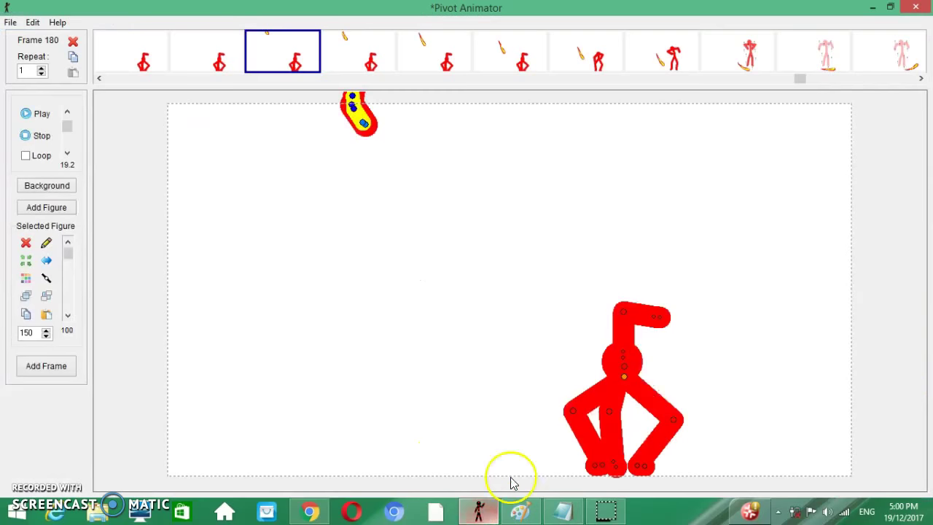
pyautogui.click(368, 65)
pyautogui.click(437, 55)
pyautogui.click(502, 51)
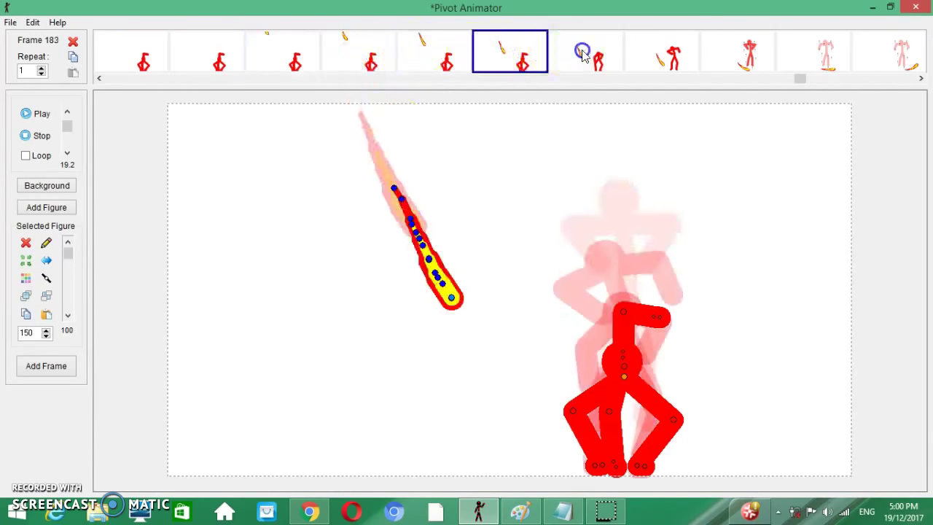
pyautogui.click(583, 51)
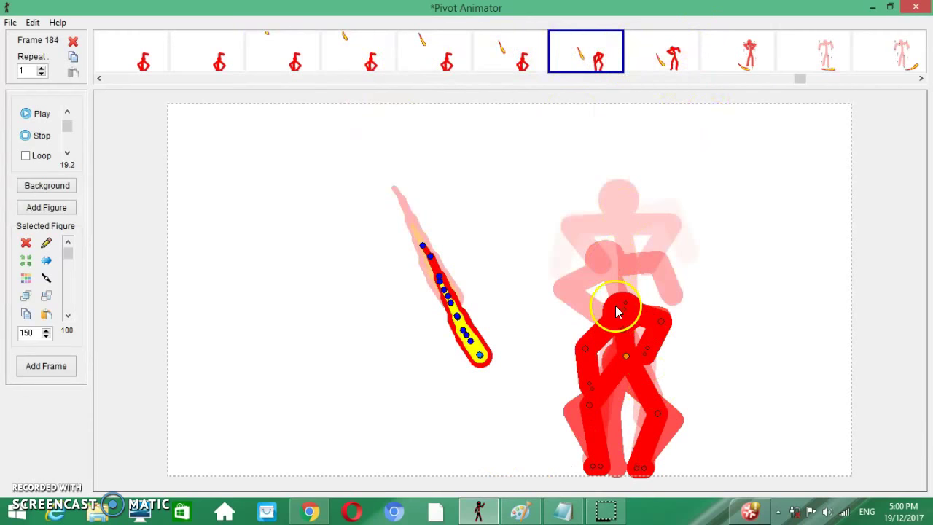
pyautogui.click(672, 62)
pyautogui.click(724, 50)
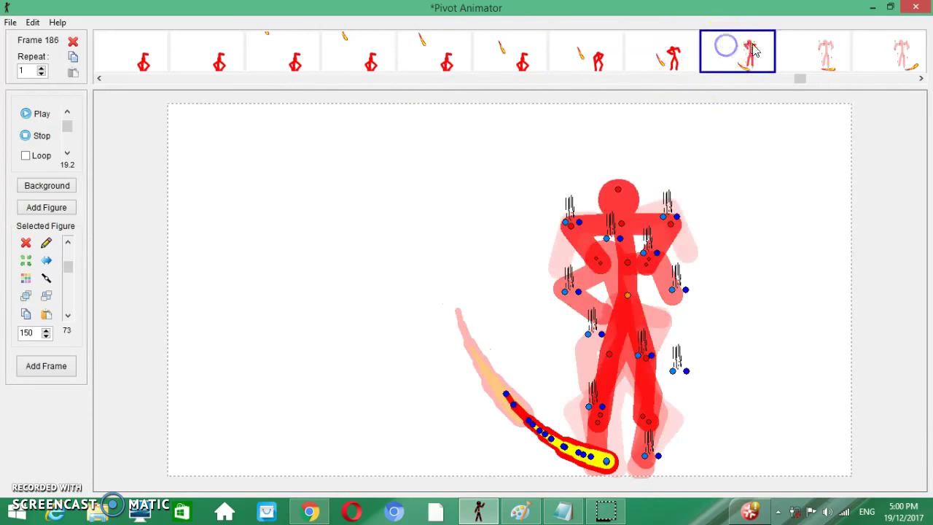
# - Examine the fading stickman, its reappearance and the curving fire streak in frames 187 to 195
pyautogui.click(820, 56)
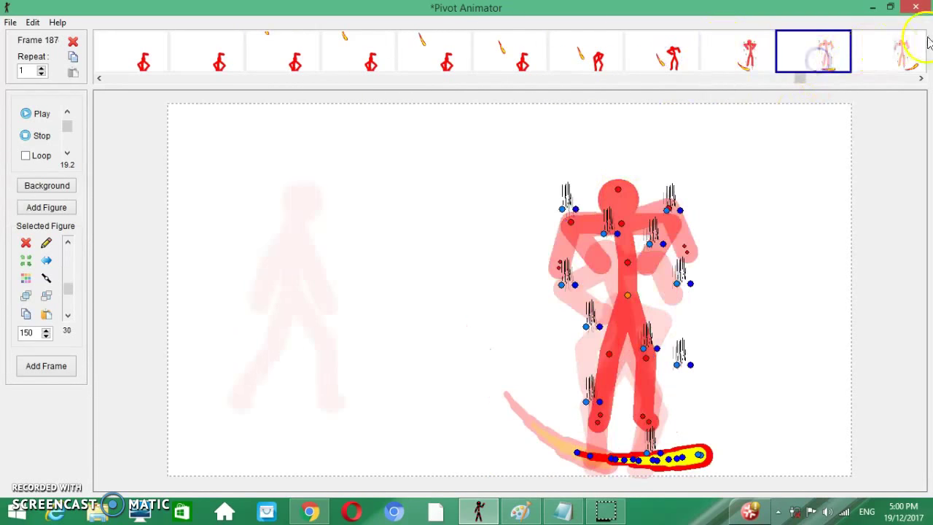
pyautogui.click(917, 57)
pyautogui.click(921, 78)
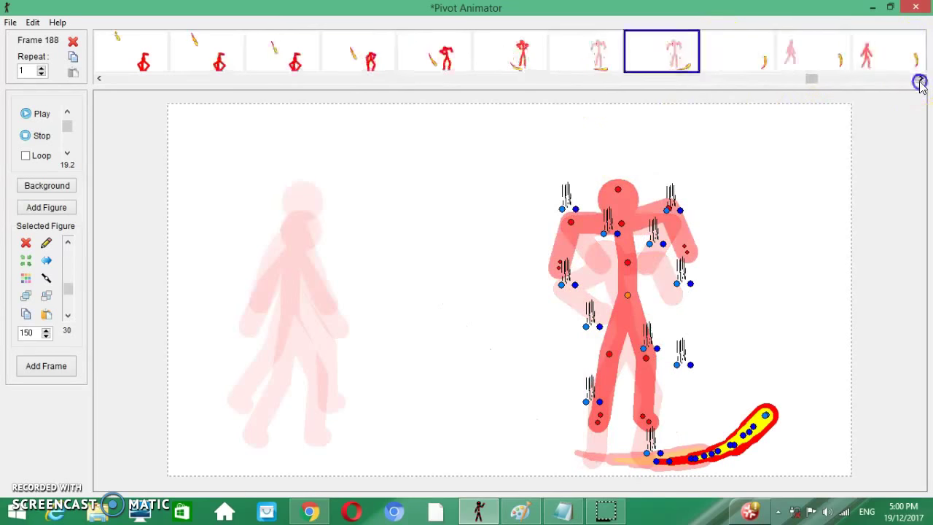
pyautogui.click(441, 58)
pyautogui.click(592, 59)
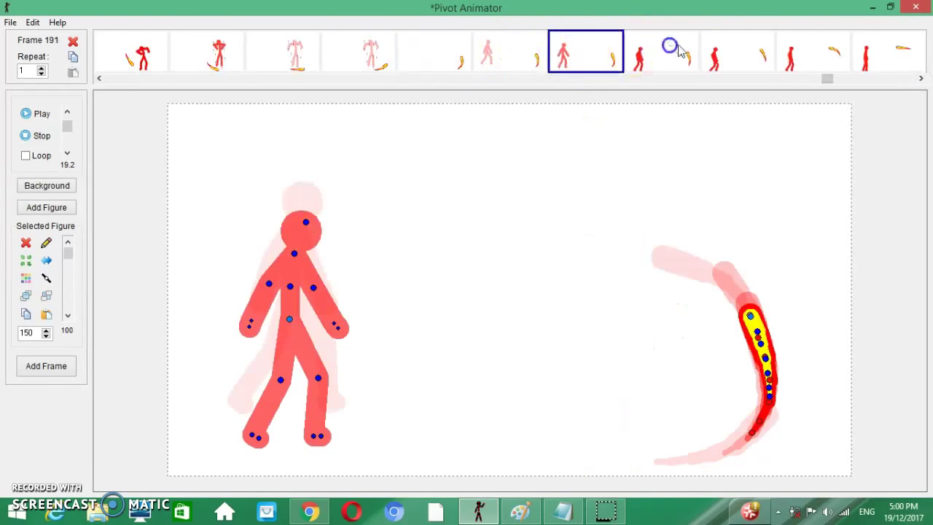
pyautogui.click(736, 55)
pyautogui.click(885, 54)
# - Examine the circling fire streak and the moving dark red fragments in frames 206 to 212
pyautogui.click(920, 78)
pyautogui.click(920, 78)
pyautogui.click(920, 78)
pyautogui.click(921, 78)
pyautogui.click(920, 78)
pyautogui.click(920, 78)
pyautogui.click(921, 78)
pyautogui.click(361, 52)
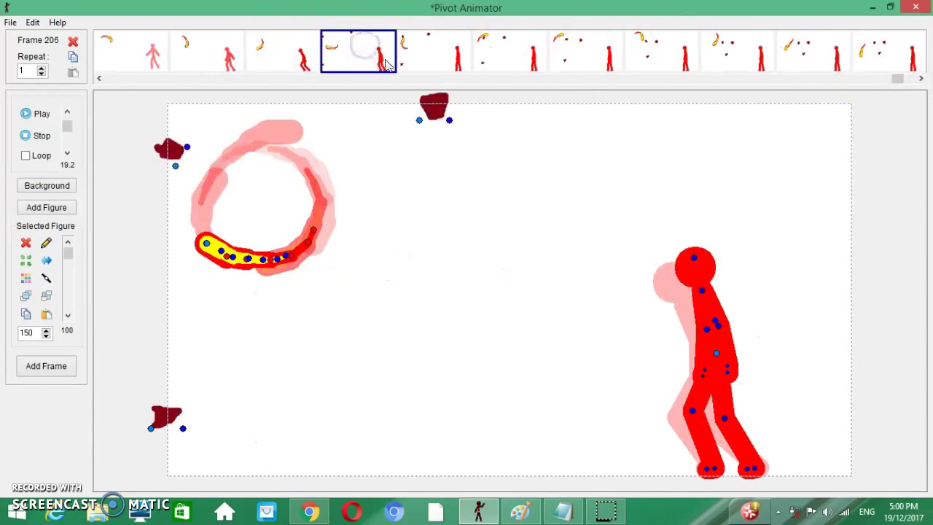
pyautogui.click(438, 47)
pyautogui.click(507, 44)
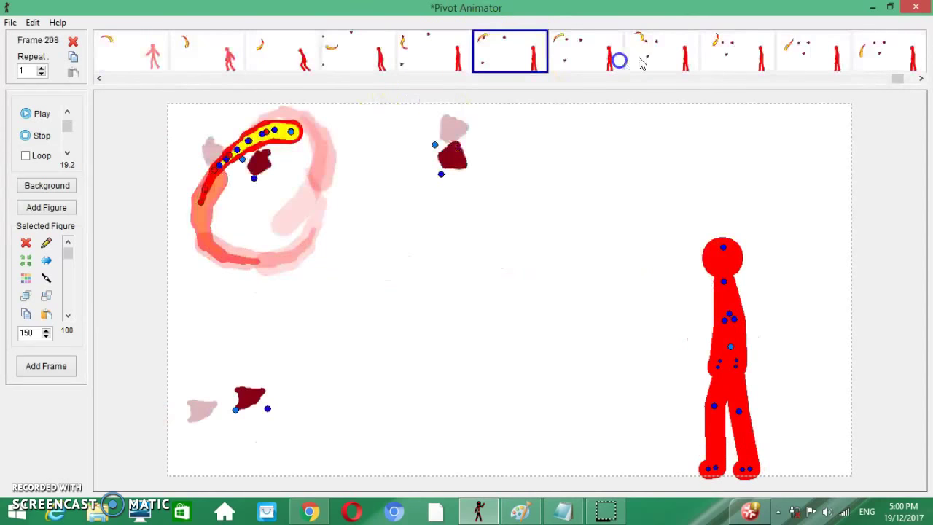
pyautogui.click(750, 68)
pyautogui.click(816, 65)
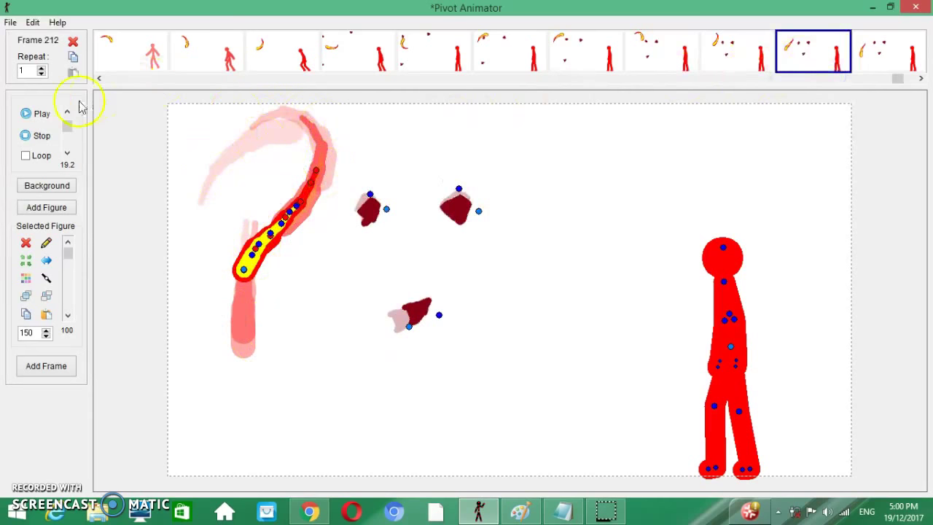
# - Return to the start of the timeline and play the whole animation with looping enabled
pyautogui.click(131, 80)
pyautogui.moveTo(131, 86); pyautogui.dragTo(131, 84)
pyautogui.click(36, 115)
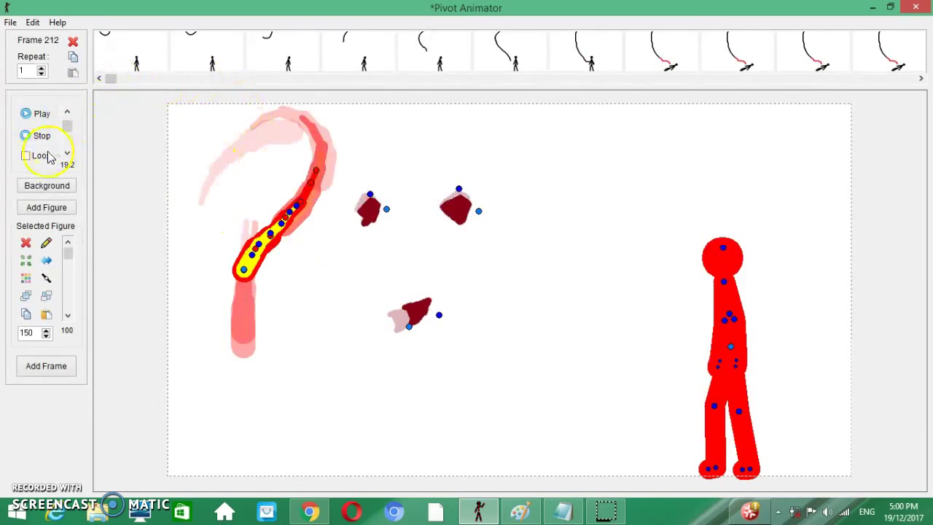
pyautogui.click(37, 114)
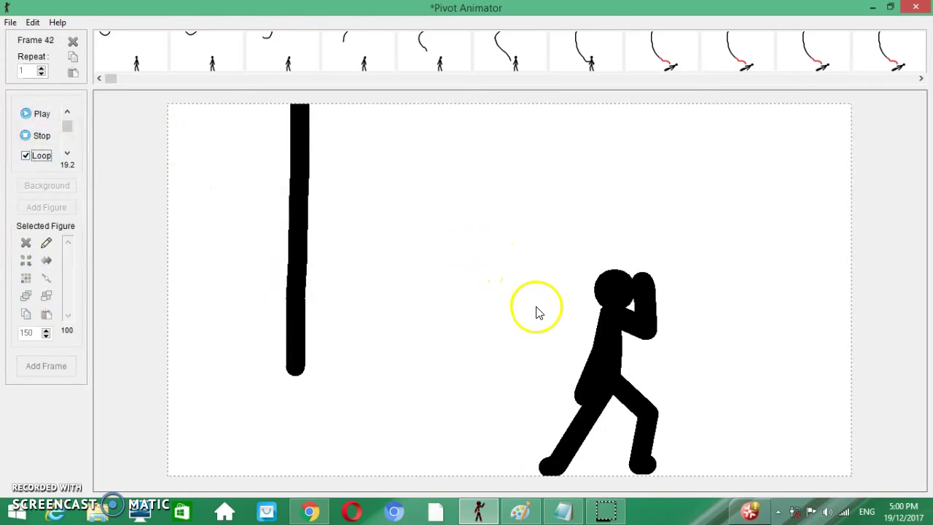
pyautogui.click(557, 271)
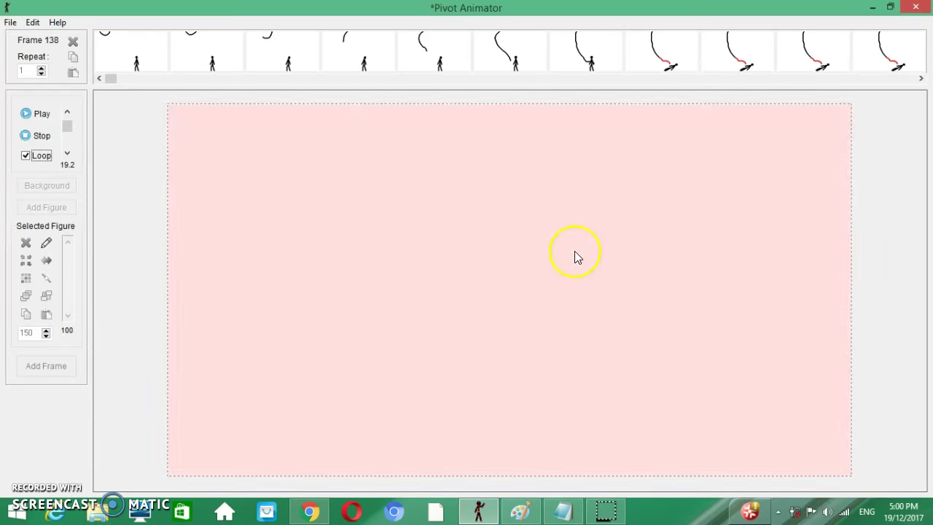